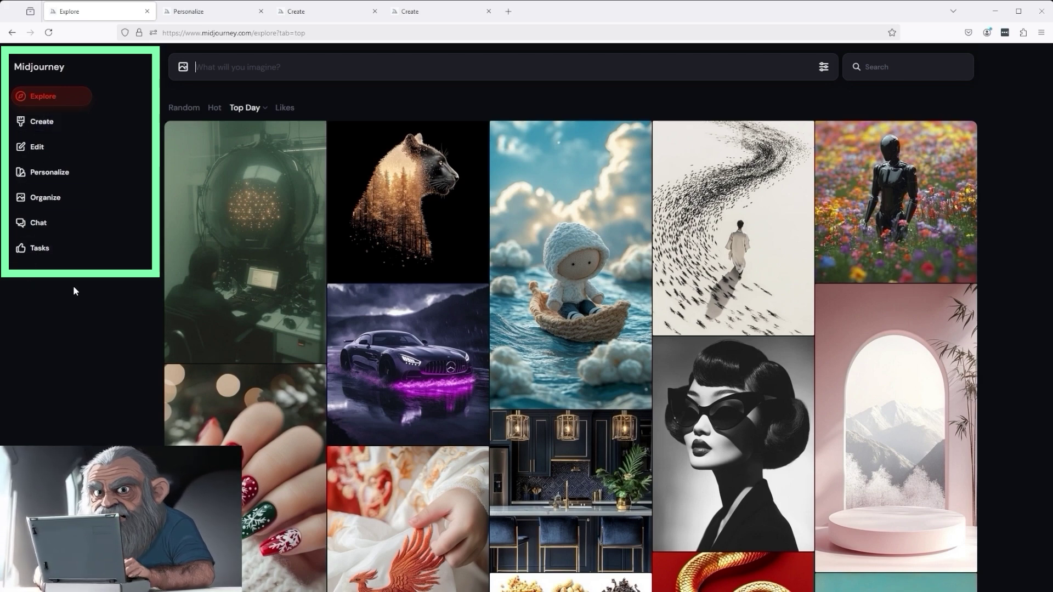
# On the Personalize page, switch Personalization on and keep the Global Profile as the default
pyautogui.click(203, 13)
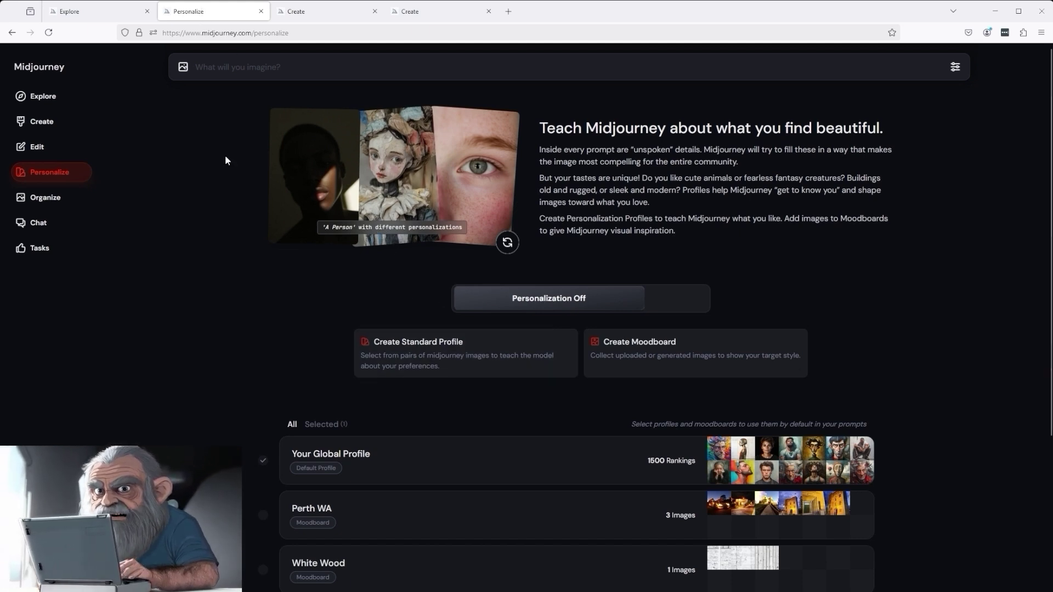
pyautogui.click(956, 68)
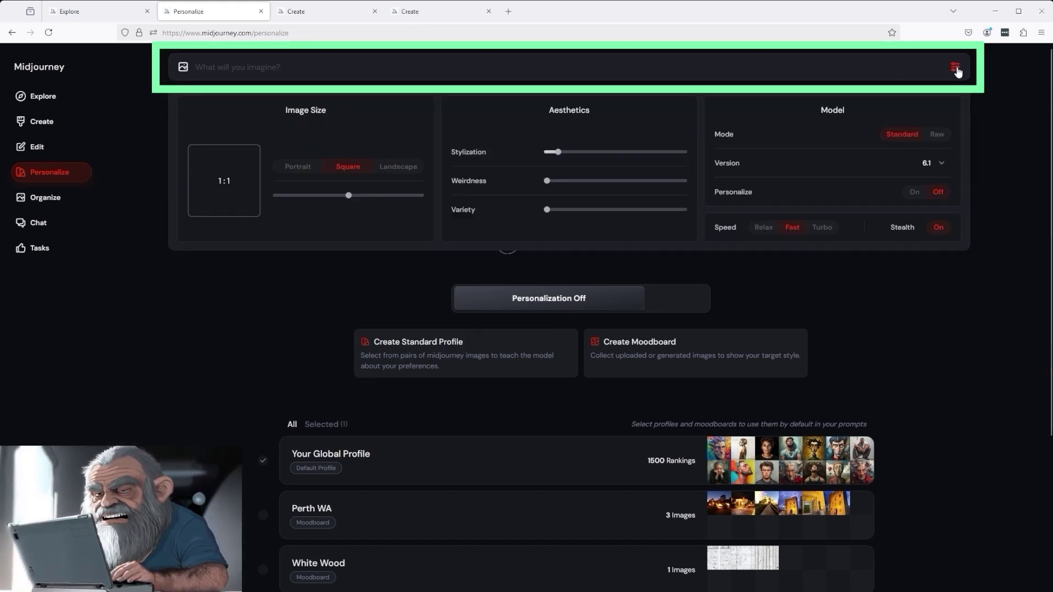
pyautogui.click(231, 71)
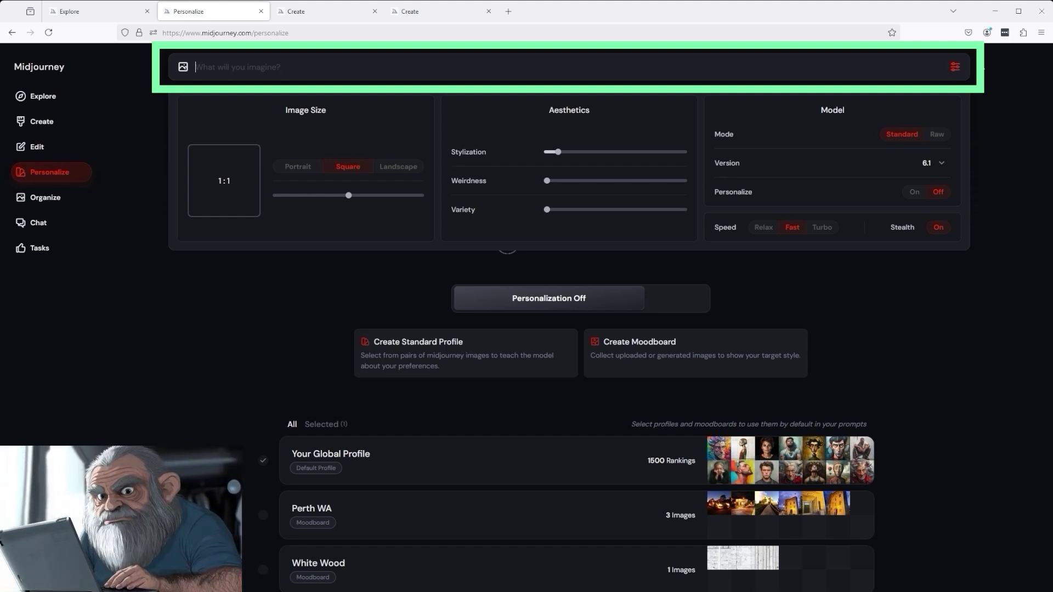
pyautogui.click(955, 68)
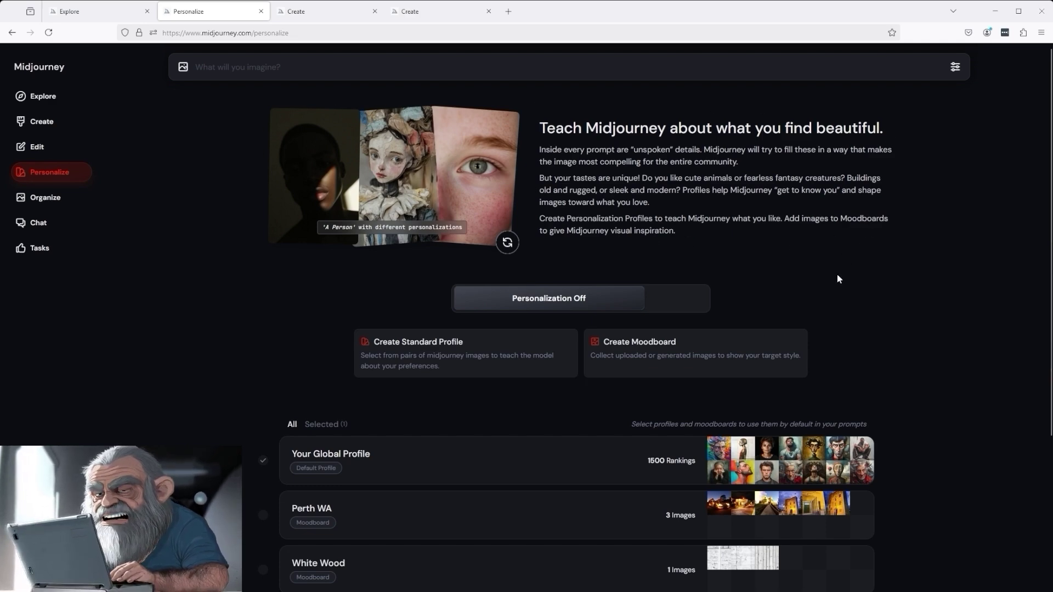
pyautogui.click(530, 301)
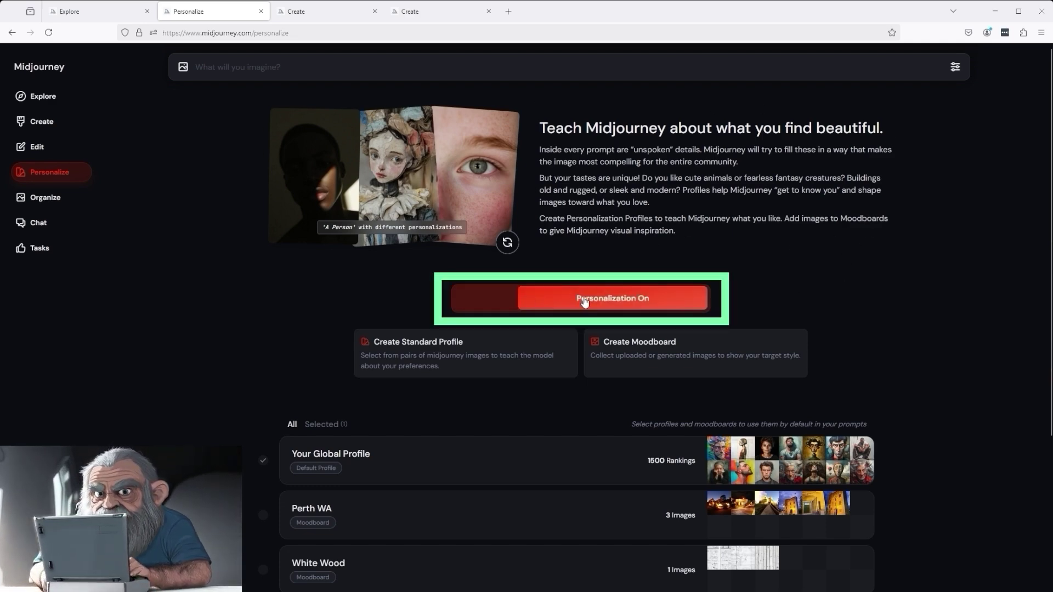
# Switch Personalization back off and scroll through the profiles and moodboards list
pyautogui.click(584, 302)
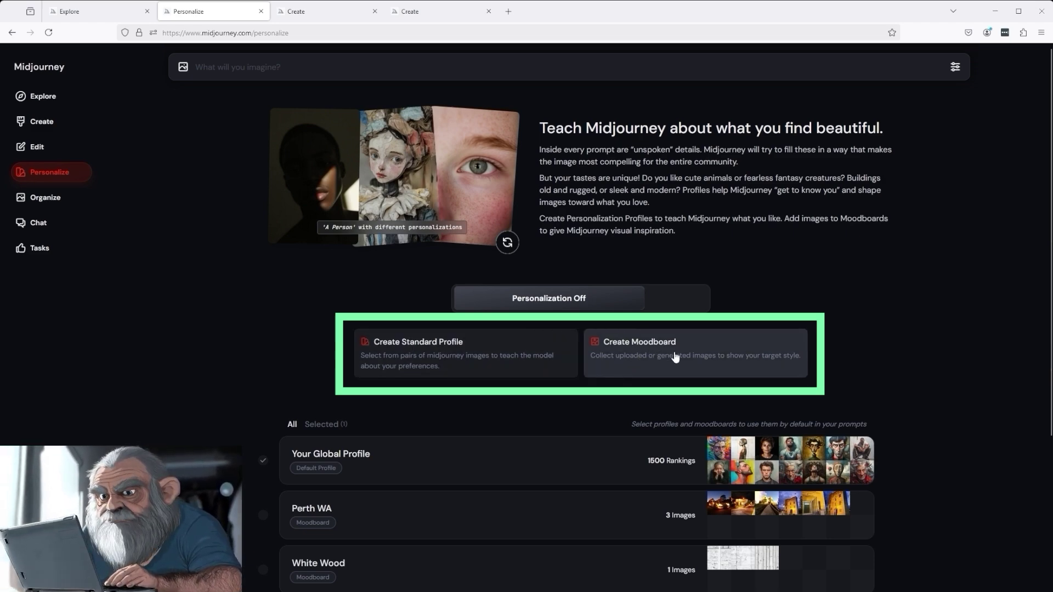
pyautogui.scroll(-1, 772, 355)
pyautogui.scroll(-2, 772, 355)
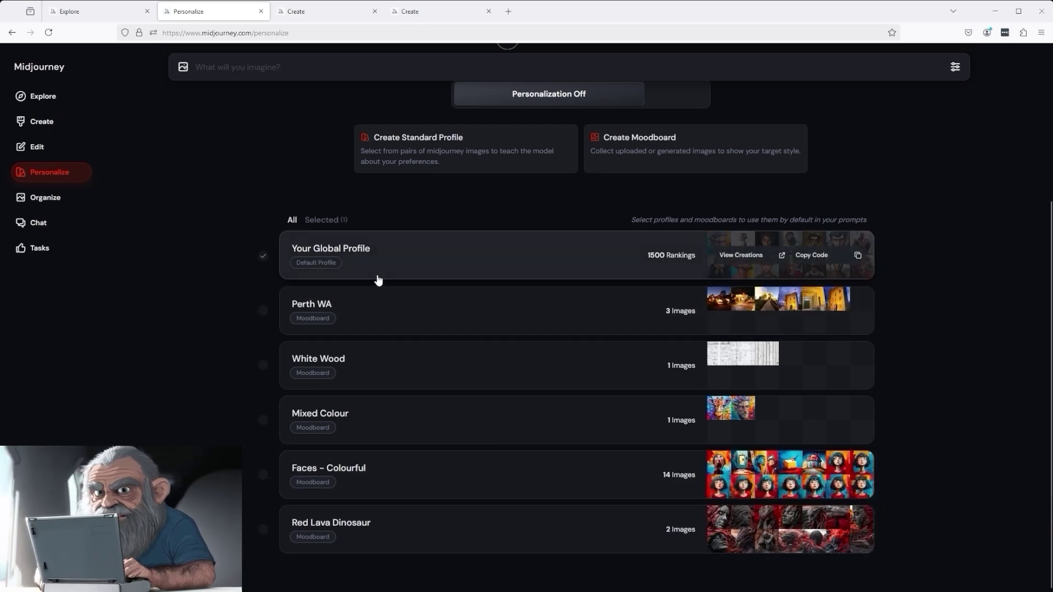
pyautogui.scroll(1, 377, 277)
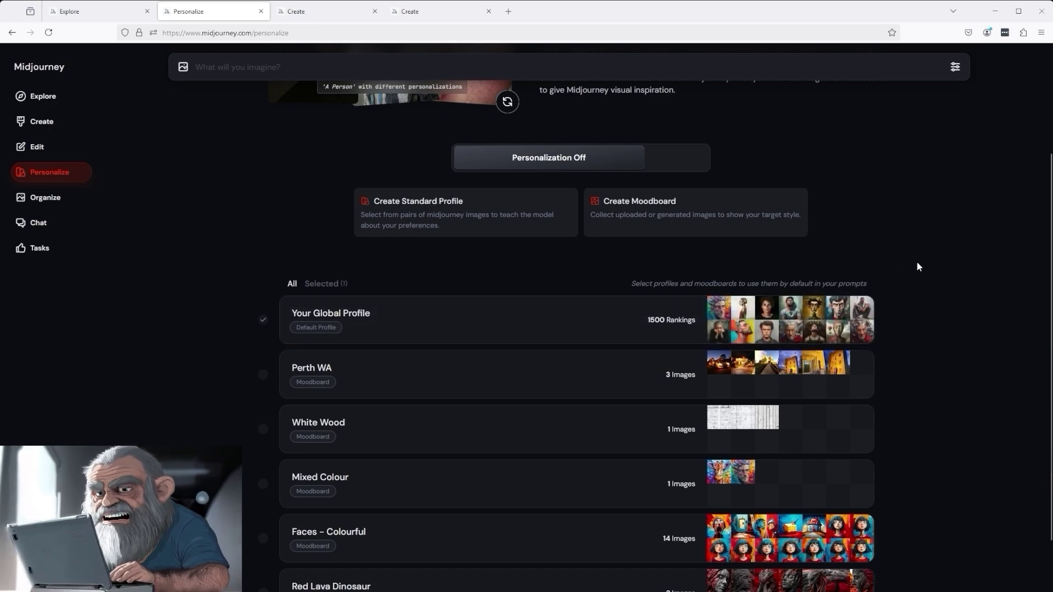
pyautogui.scroll(3, 442, 386)
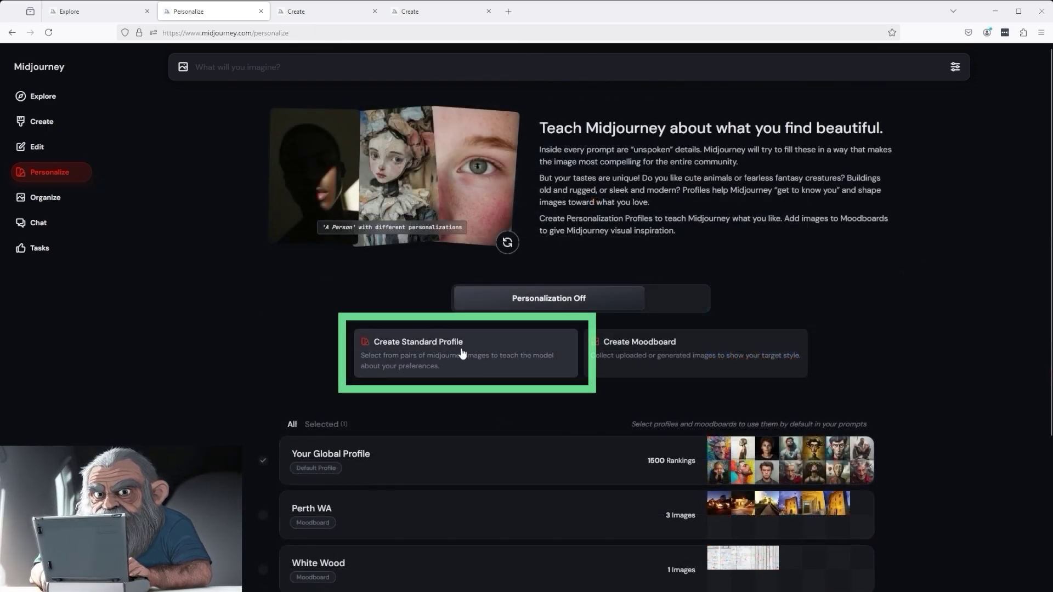
pyautogui.click(411, 346)
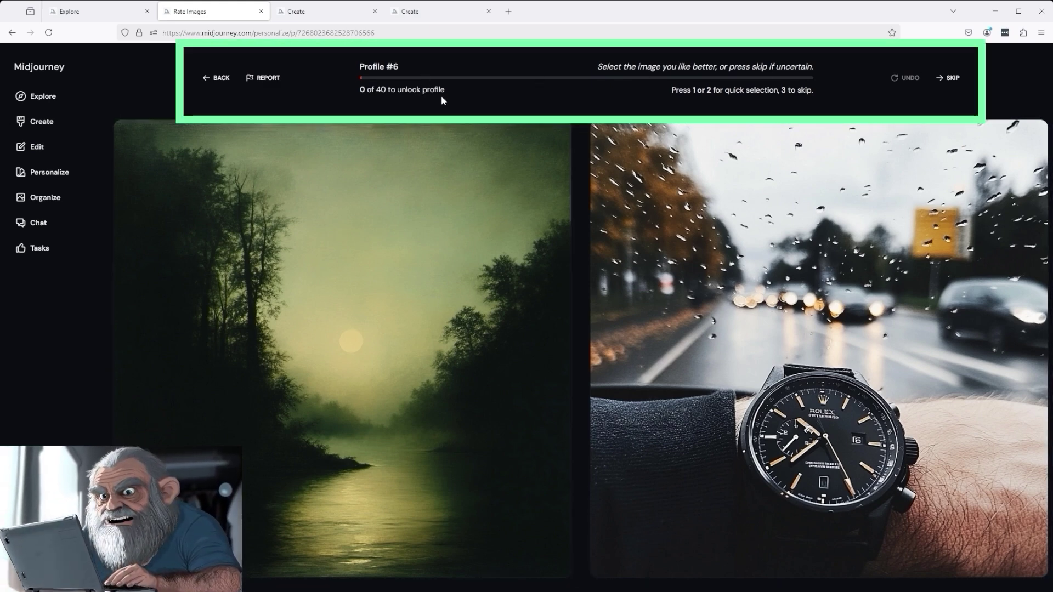
pyautogui.click(215, 79)
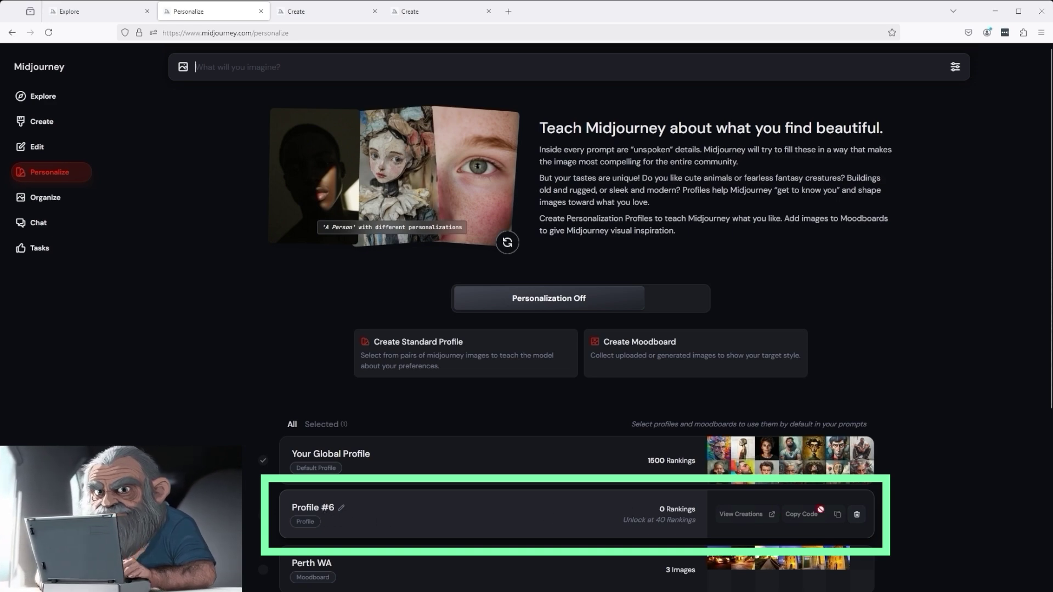
pyautogui.click(857, 515)
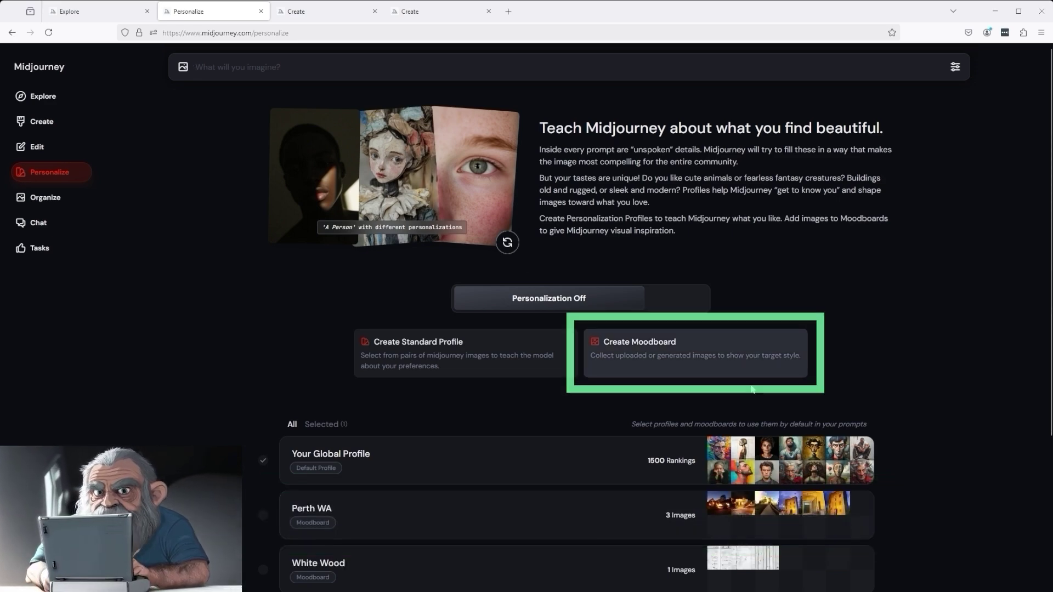
pyautogui.click(710, 376)
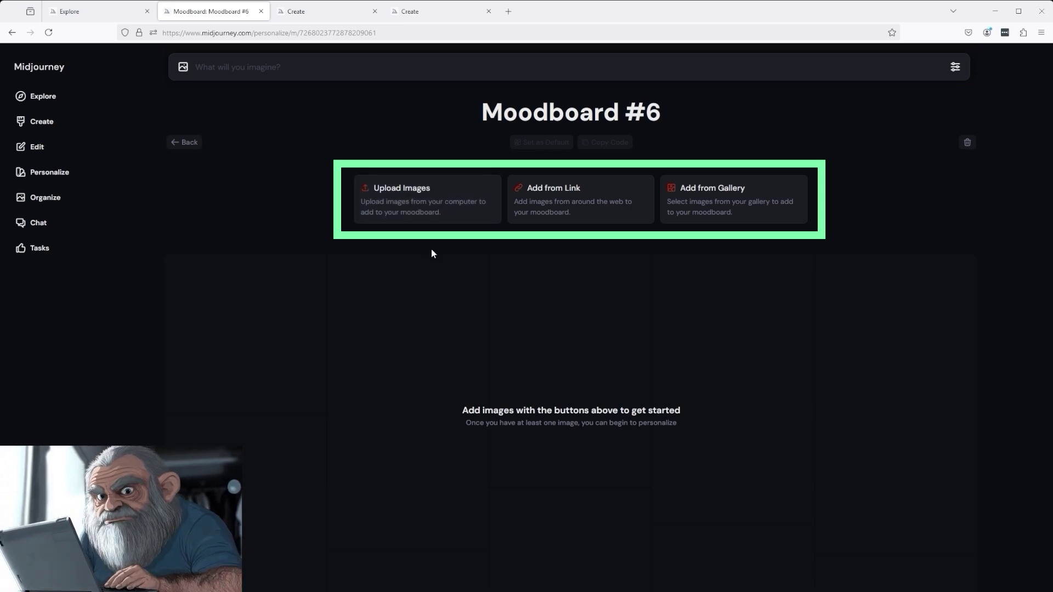
pyautogui.click(589, 211)
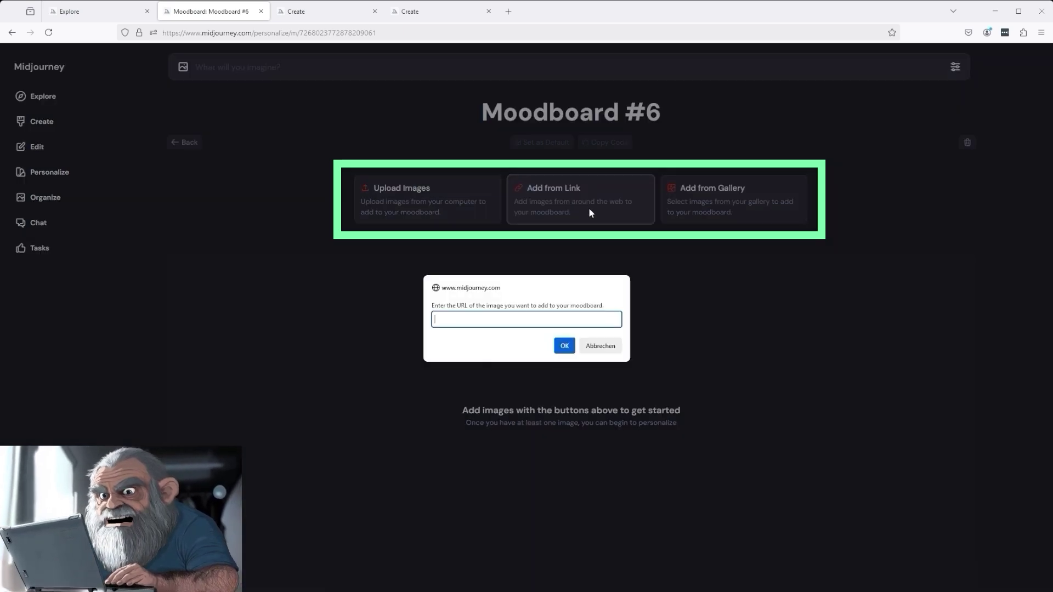
pyautogui.click(600, 347)
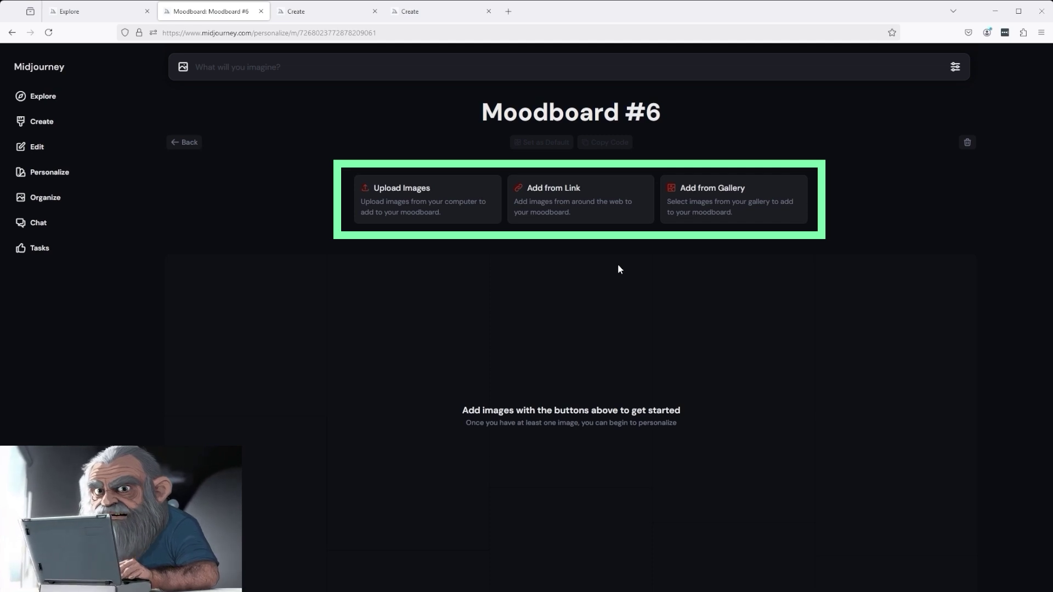
pyautogui.click(781, 188)
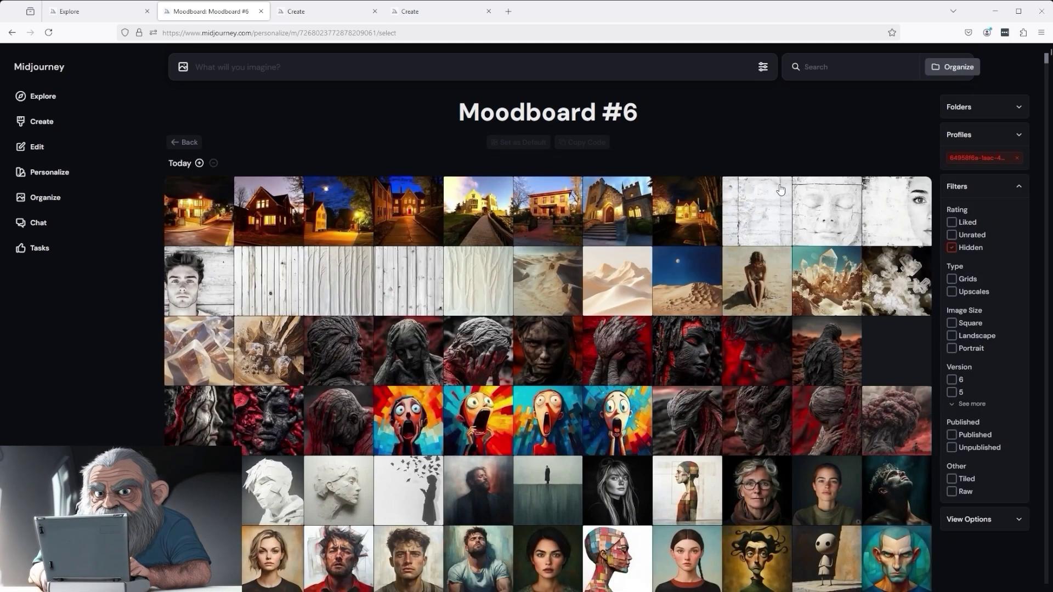
pyautogui.click(187, 144)
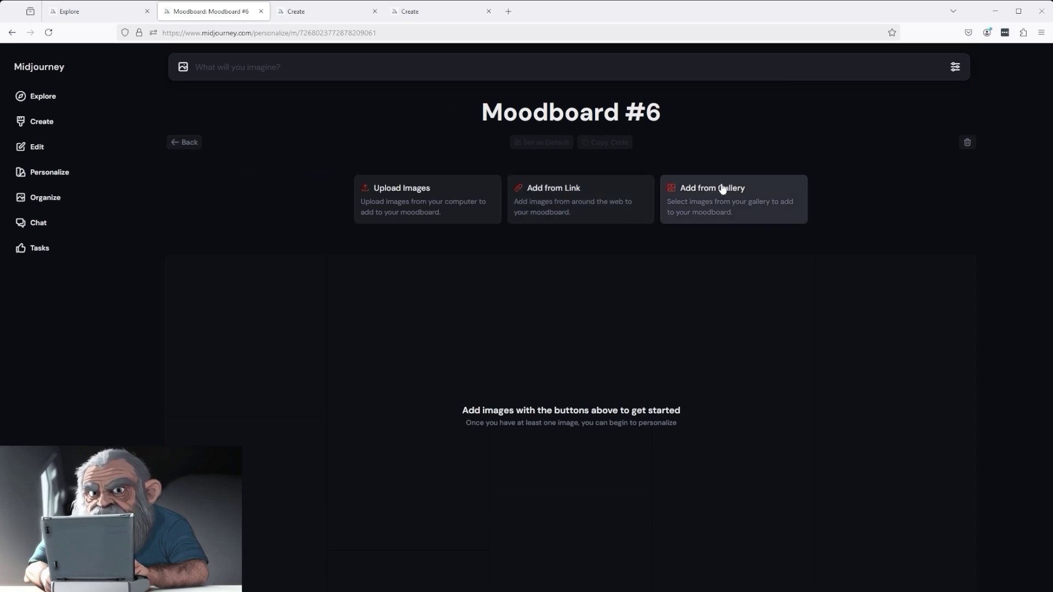
pyautogui.click(187, 144)
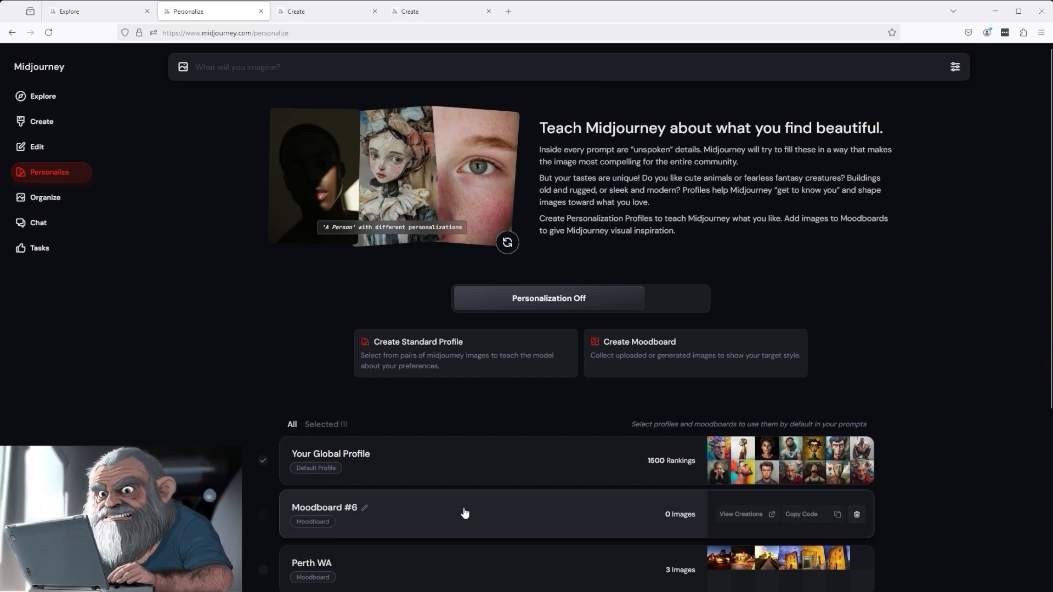
pyautogui.click(857, 515)
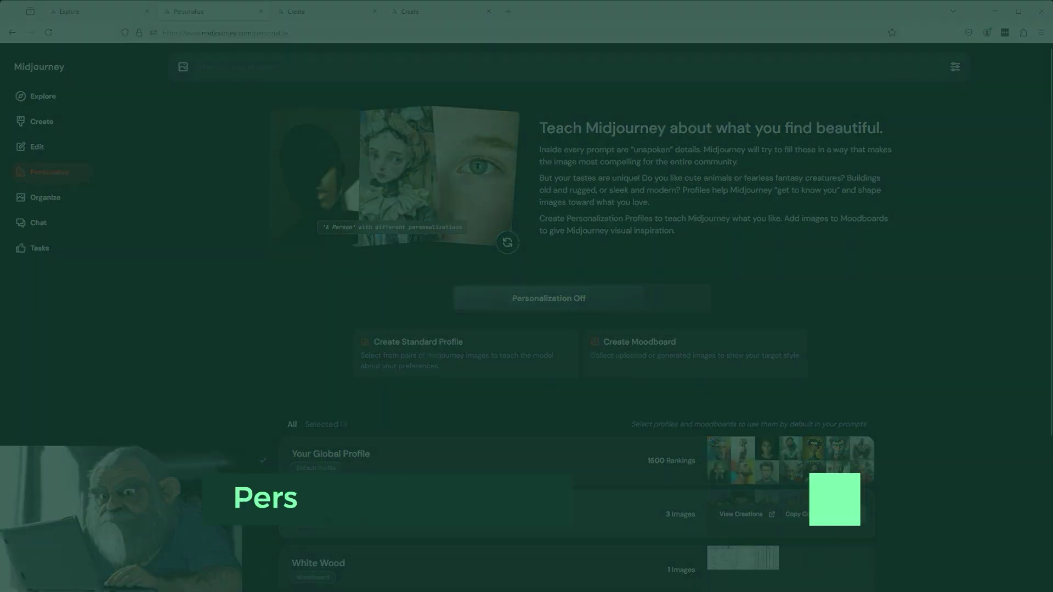
pyautogui.scroll(-1, 890, 351)
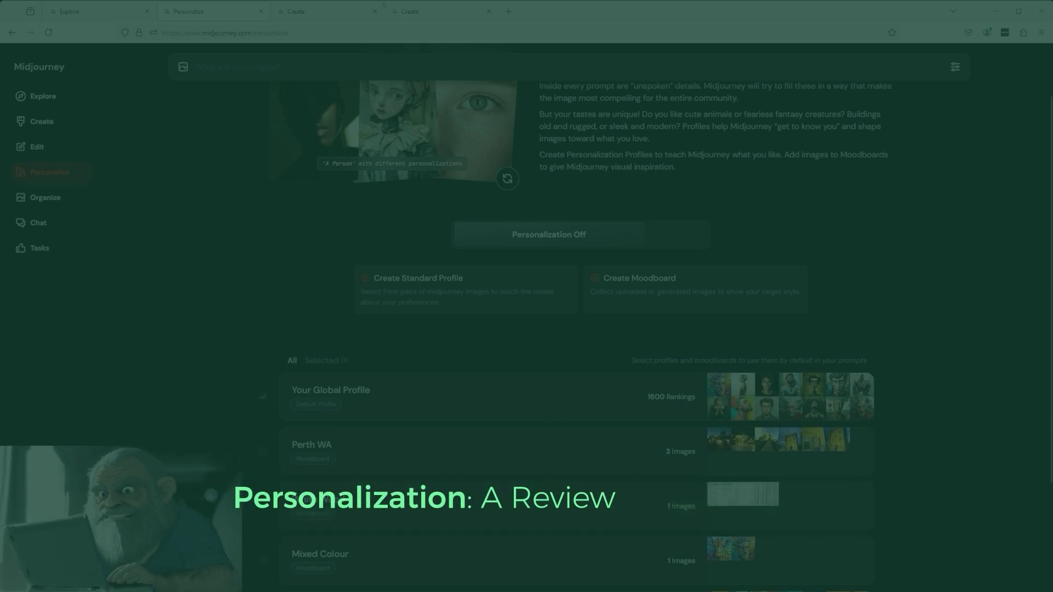
pyautogui.click(322, 12)
pyautogui.moveTo(765, 361)
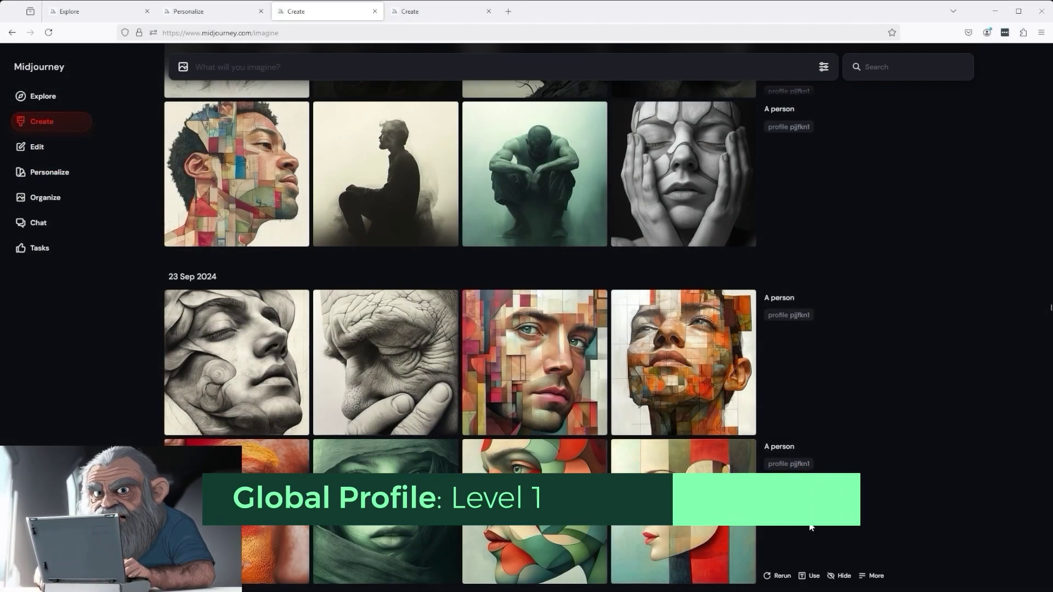
pyautogui.scroll(2, 542, 466)
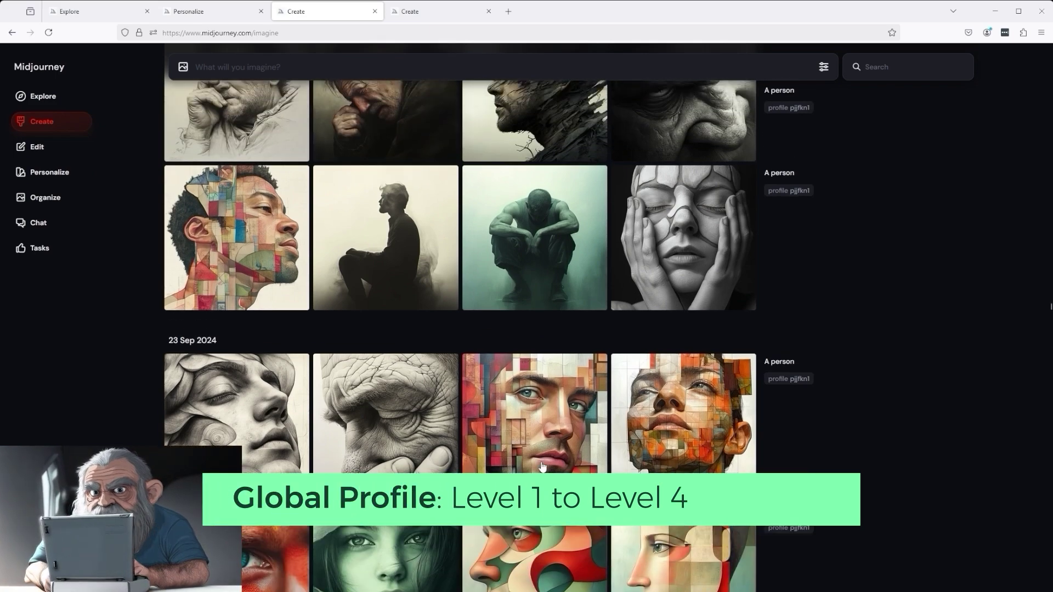
pyautogui.scroll(6, 542, 467)
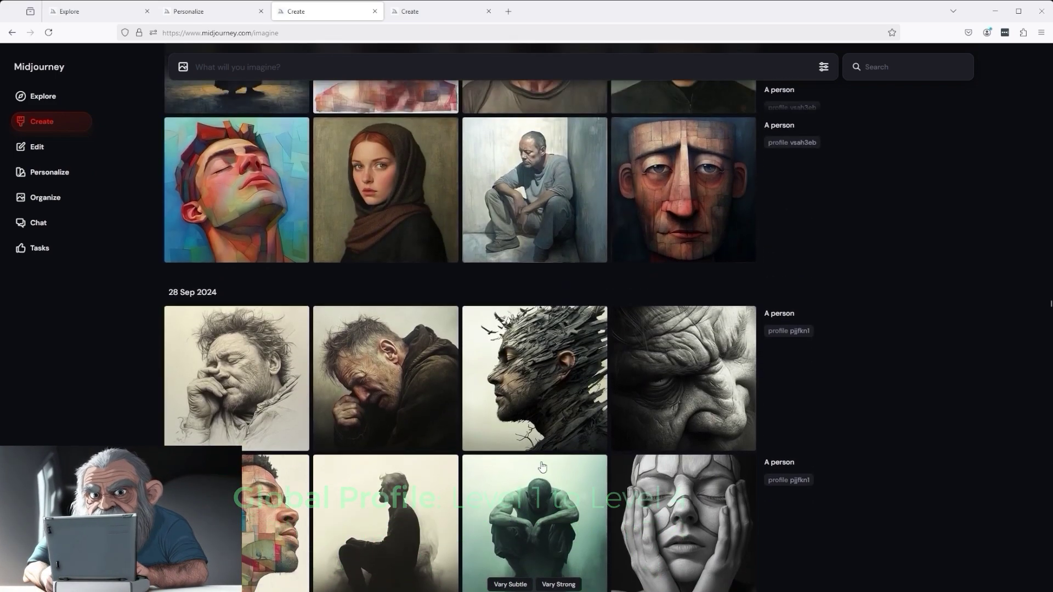
pyautogui.scroll(5, 543, 466)
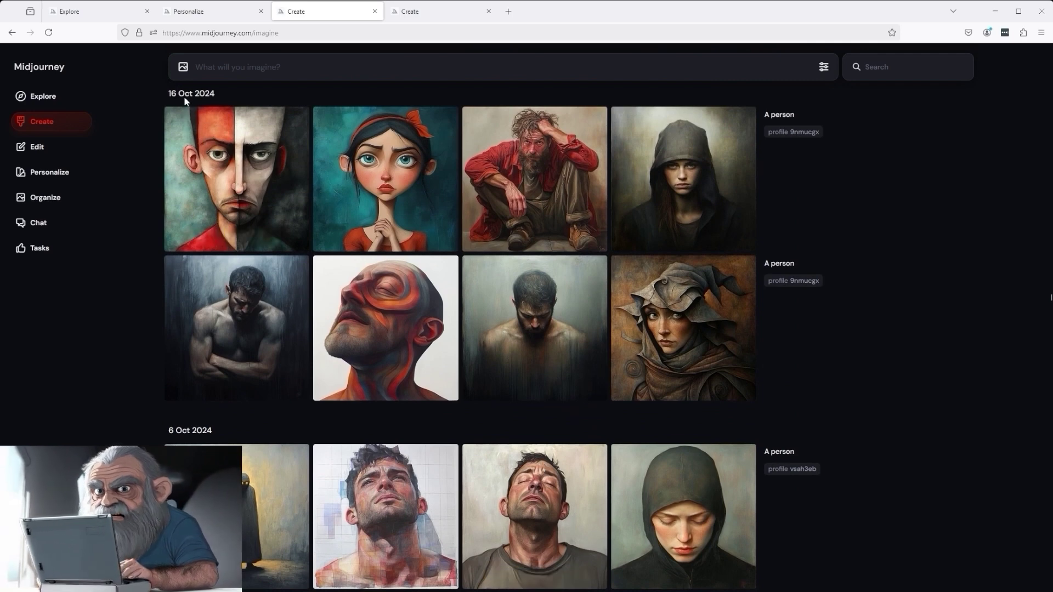
pyautogui.moveTo(234, 142)
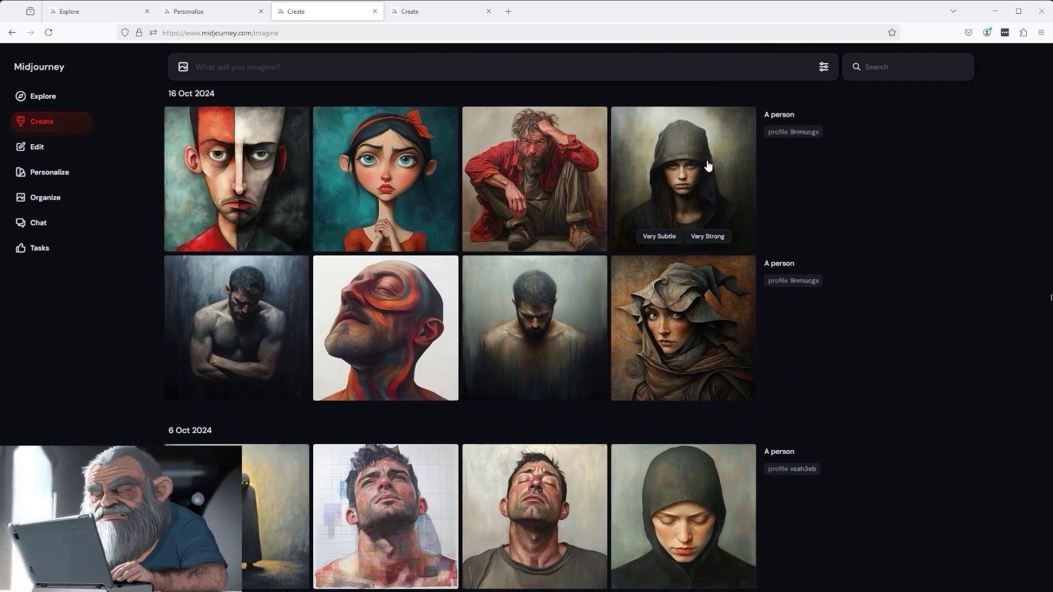
pyautogui.click(194, 14)
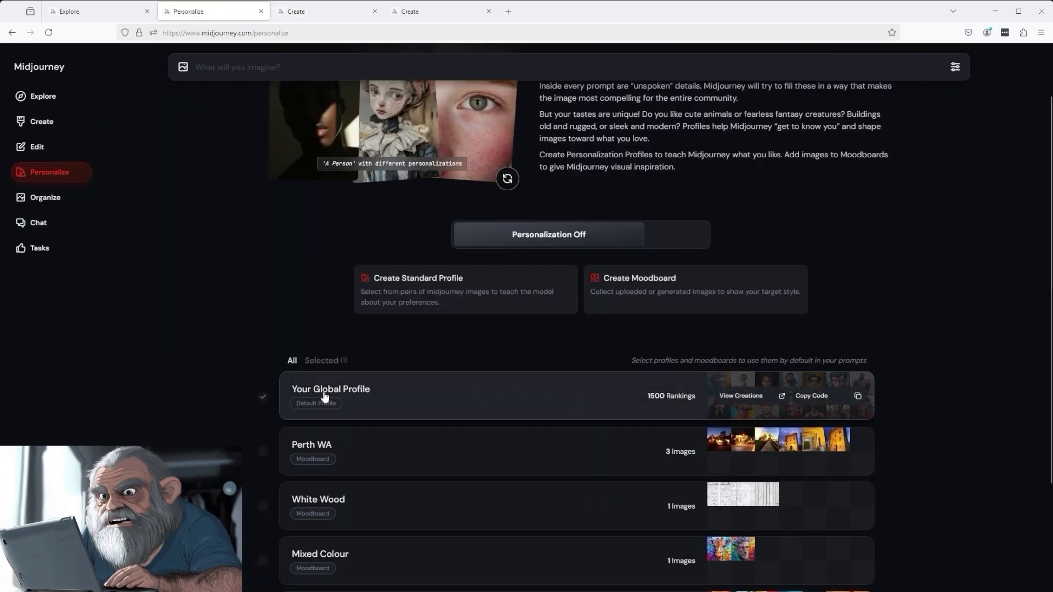
# In the second Create tab, view the blue-haired girl portrait full size, then close it
pyautogui.click(424, 15)
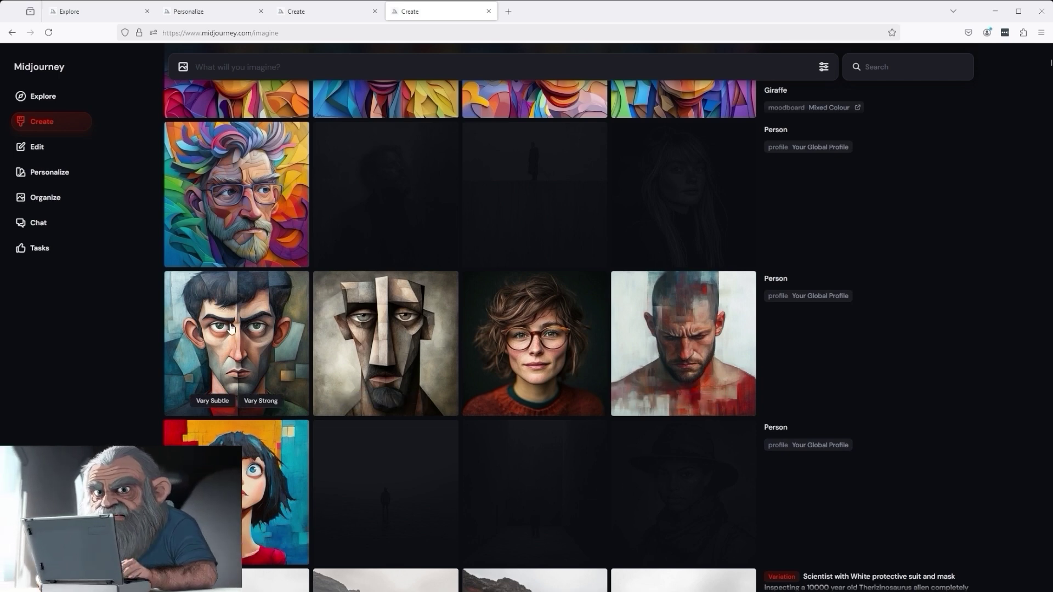
pyautogui.click(237, 445)
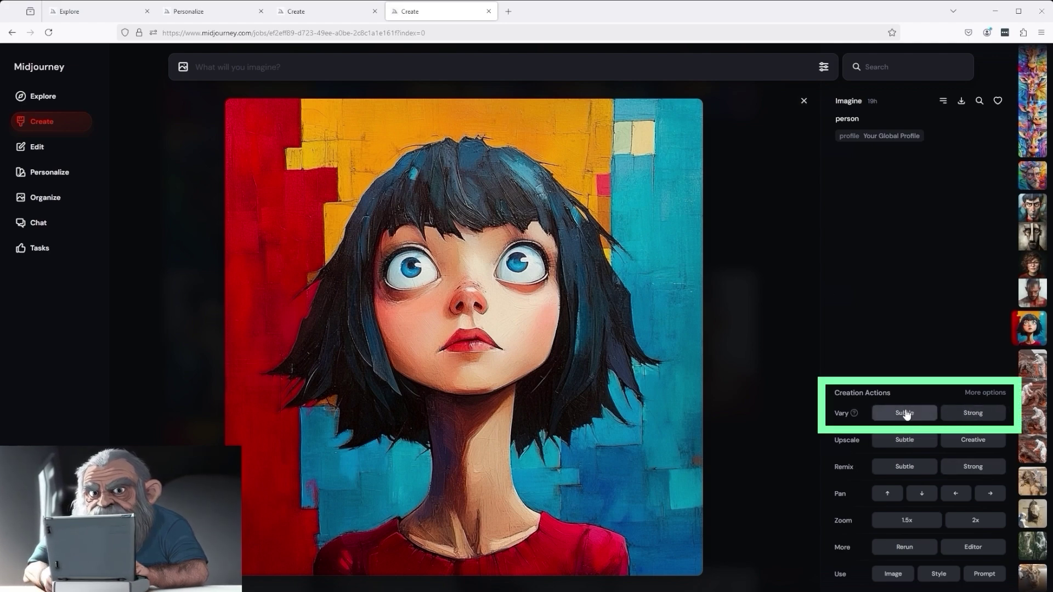
pyautogui.click(804, 101)
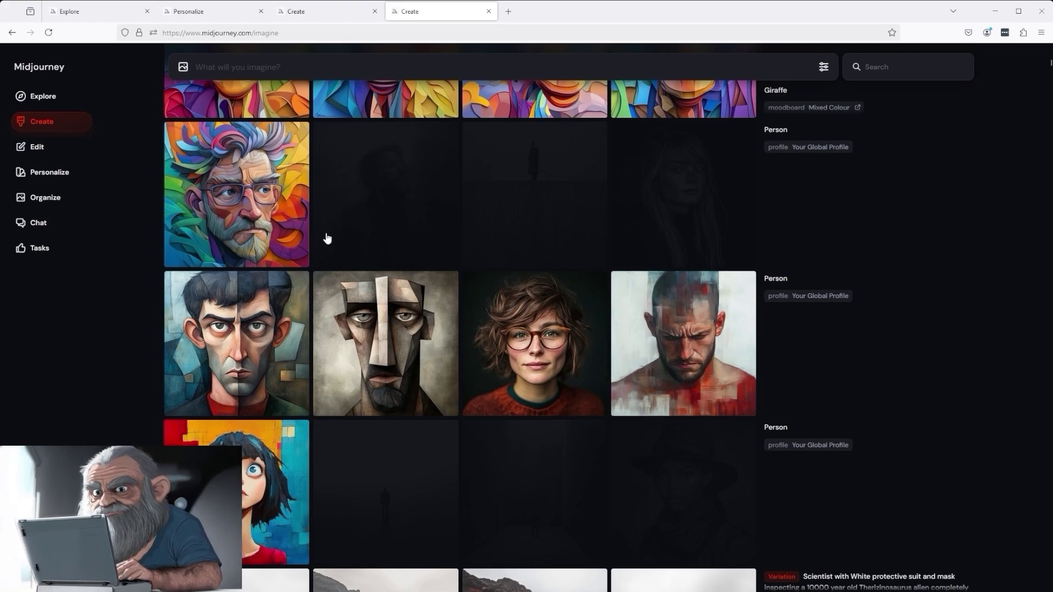
# Browse the Faces - Colourful moodboard's images, then view its House and 'Orc and knight' creations
pyautogui.click(214, 12)
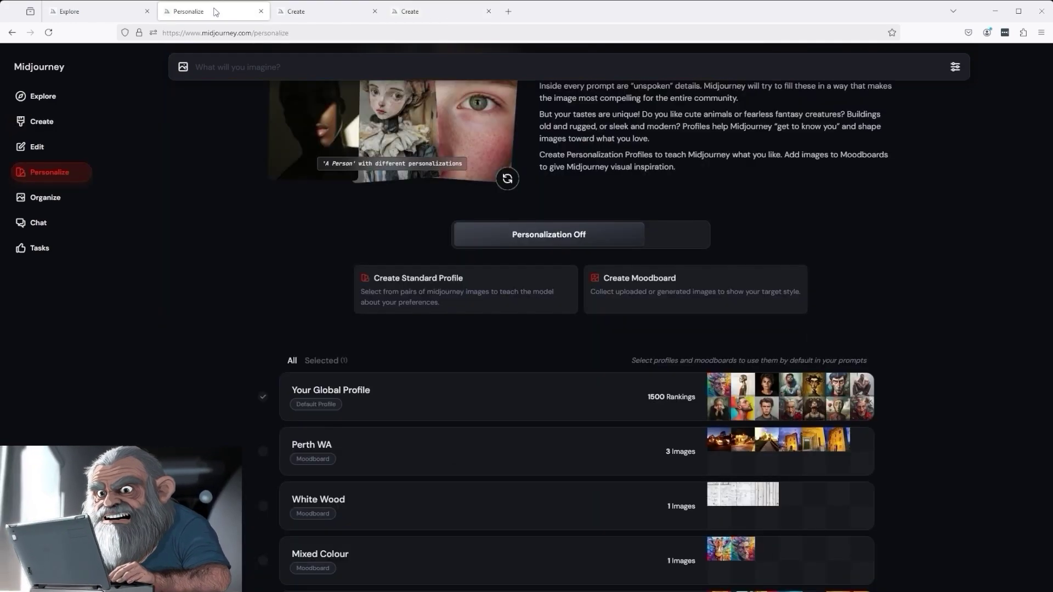
pyautogui.scroll(-3, 467, 495)
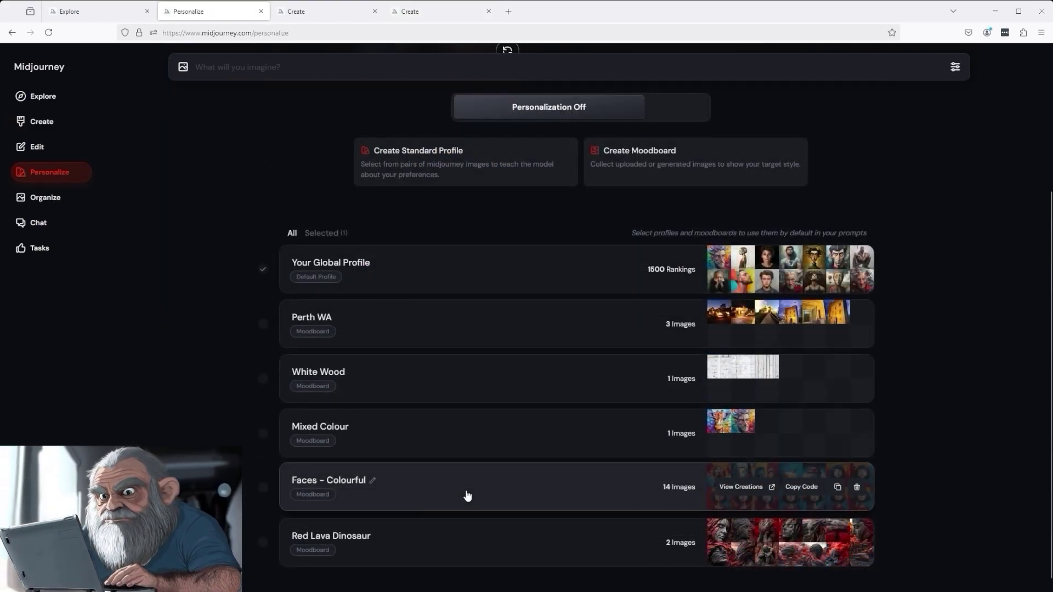
pyautogui.click(468, 495)
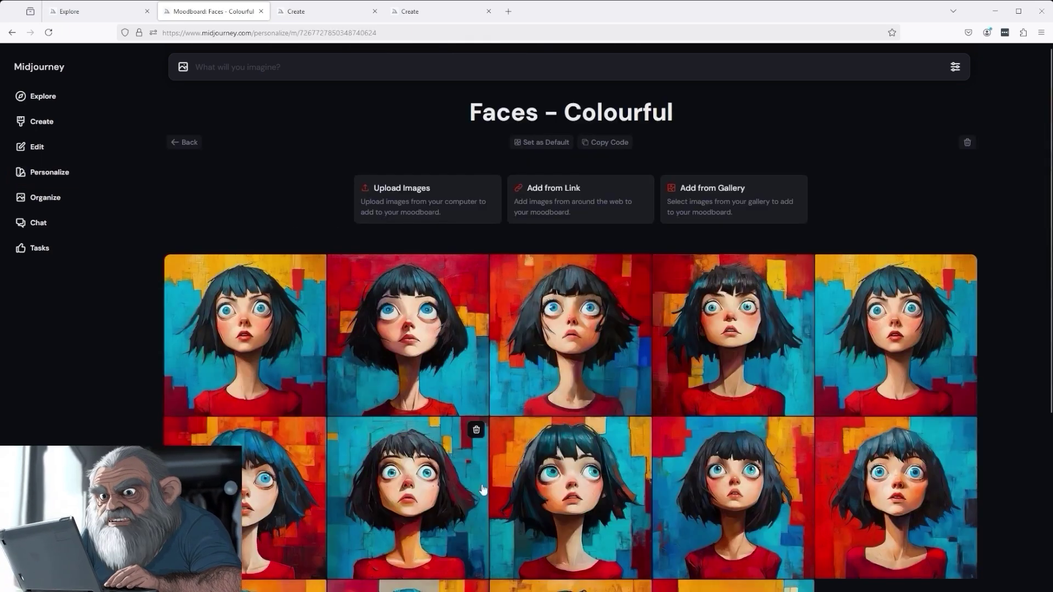
pyautogui.scroll(-5, 536, 461)
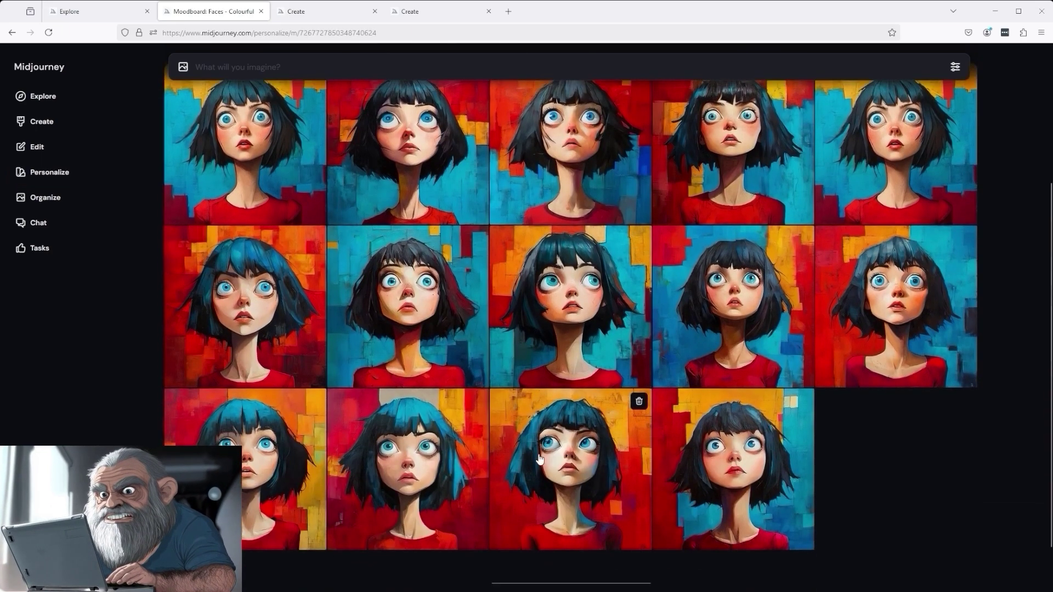
pyautogui.scroll(5, 540, 459)
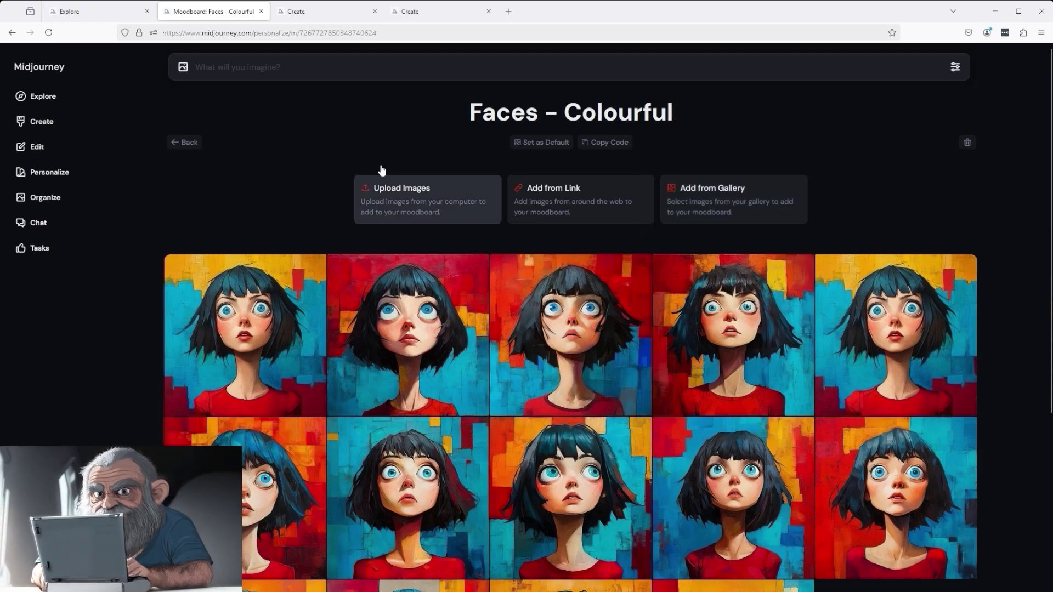
pyautogui.click(454, 17)
pyautogui.scroll(8, 516, 483)
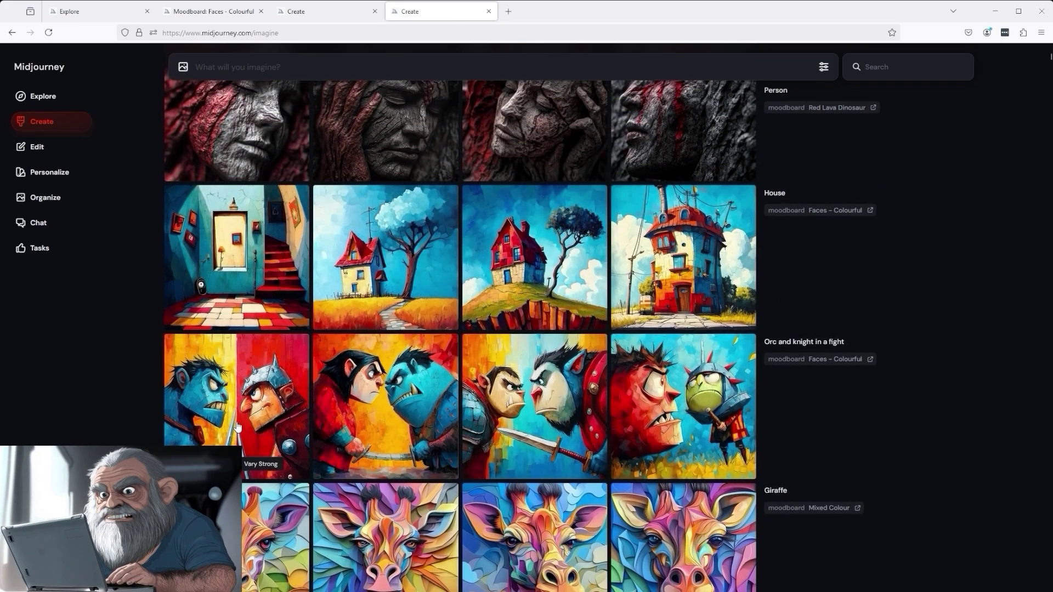
pyautogui.click(238, 428)
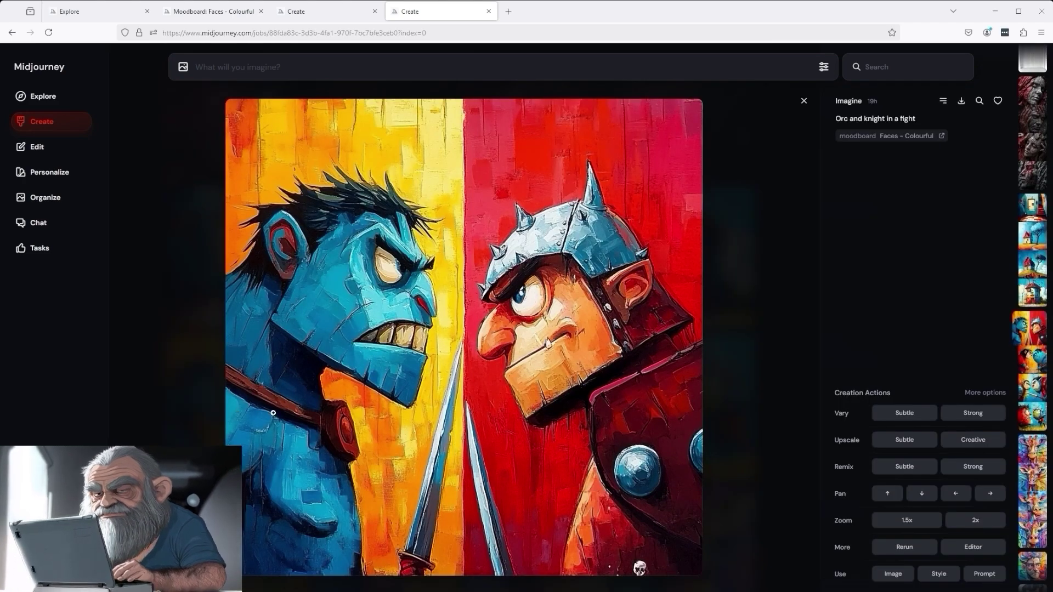
pyautogui.press('Left')
pyautogui.press('Left')
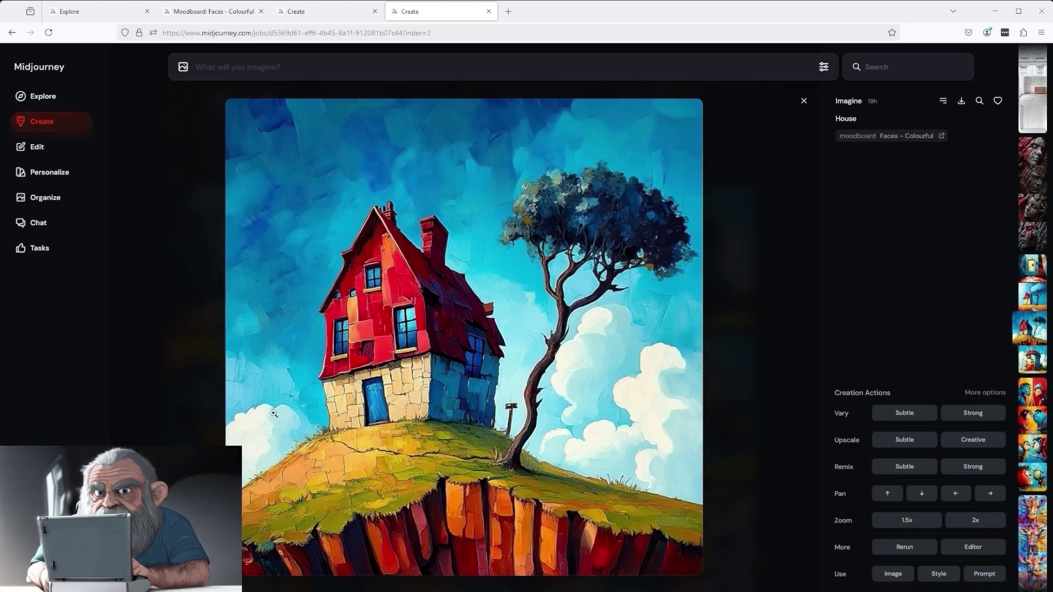
pyautogui.press('Left')
pyautogui.press('Right')
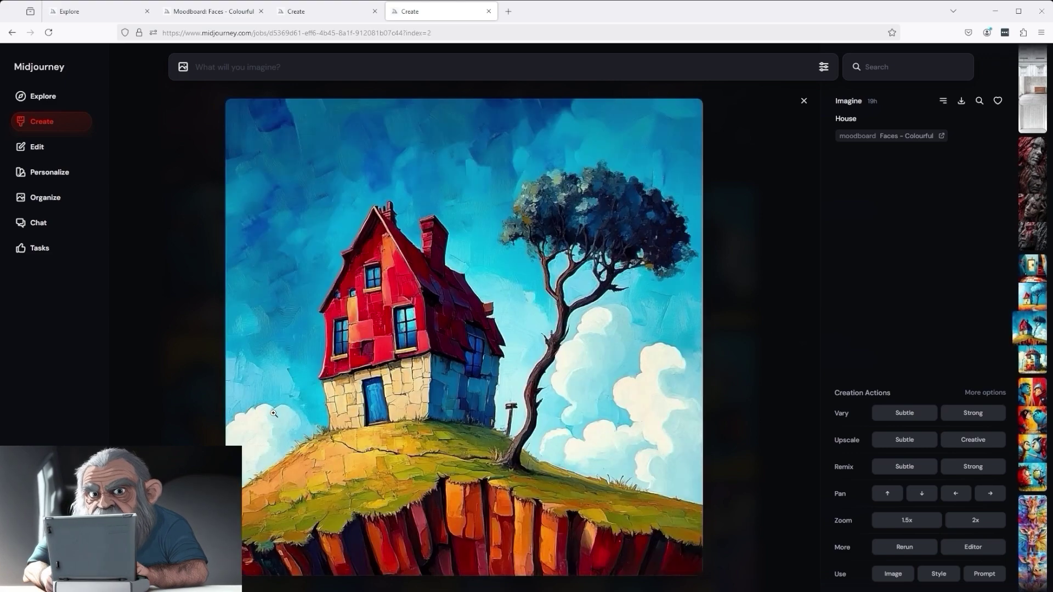
pyautogui.press('Right')
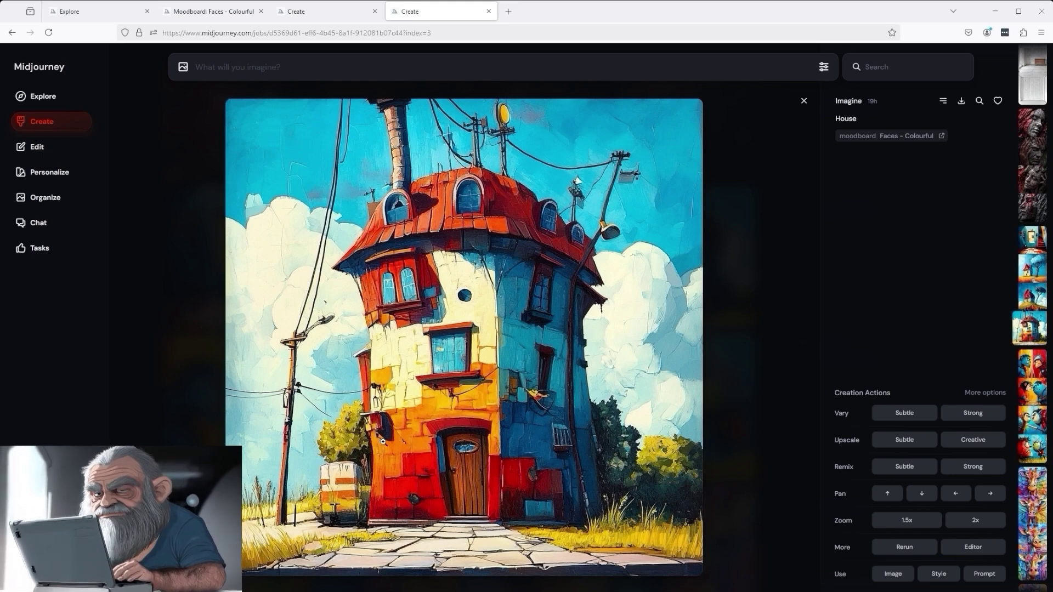
pyautogui.press('Right')
pyautogui.press('Right')
pyautogui.press('Right')
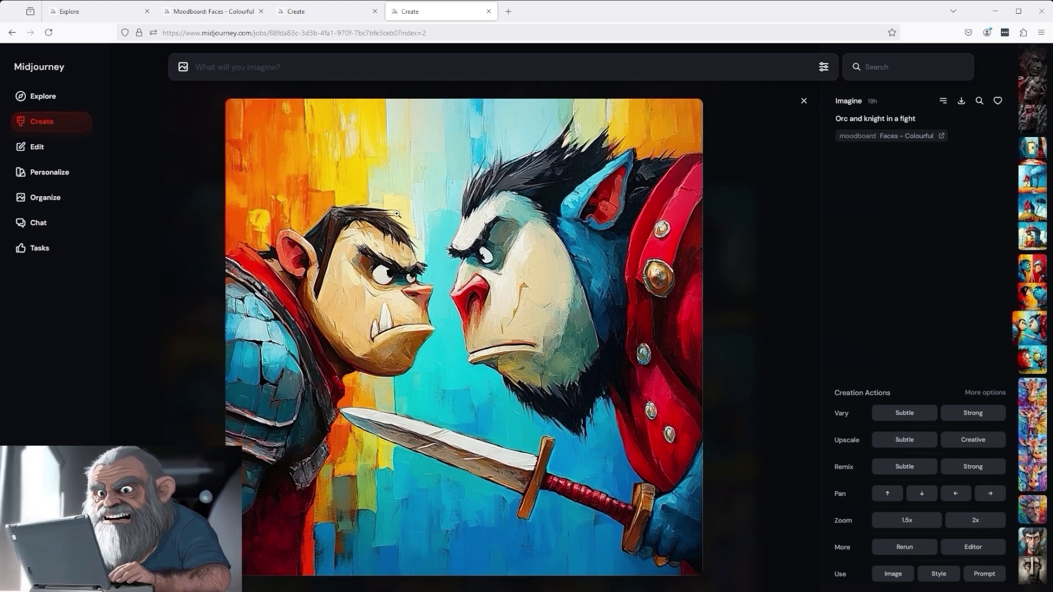
# Enlarge and close the girl and the colourful bearded-man portraits in the creations grid
pyautogui.click(805, 101)
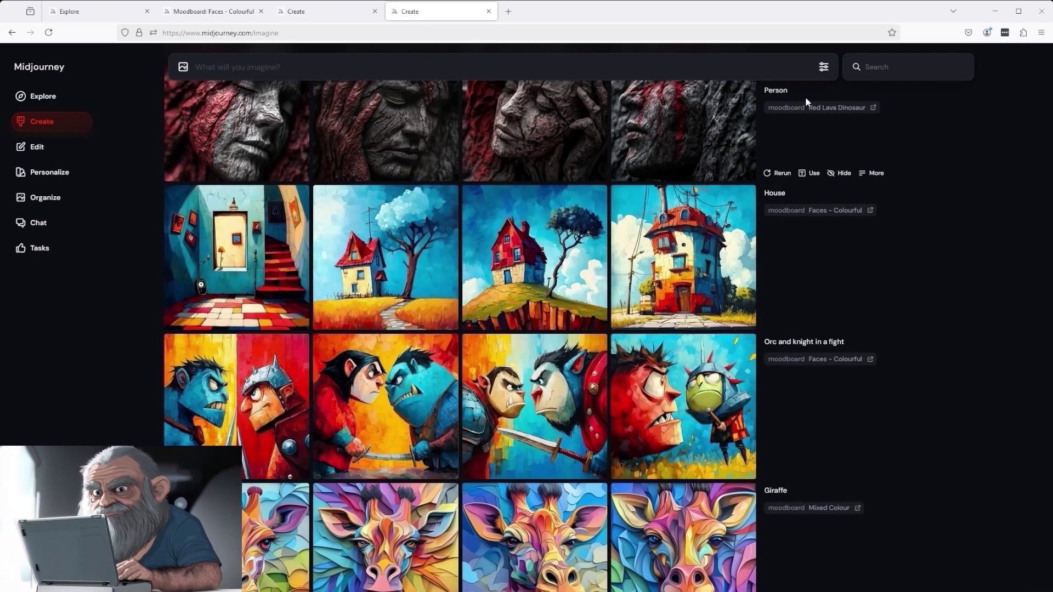
pyautogui.scroll(-5, 527, 460)
pyautogui.scroll(-5, 524, 456)
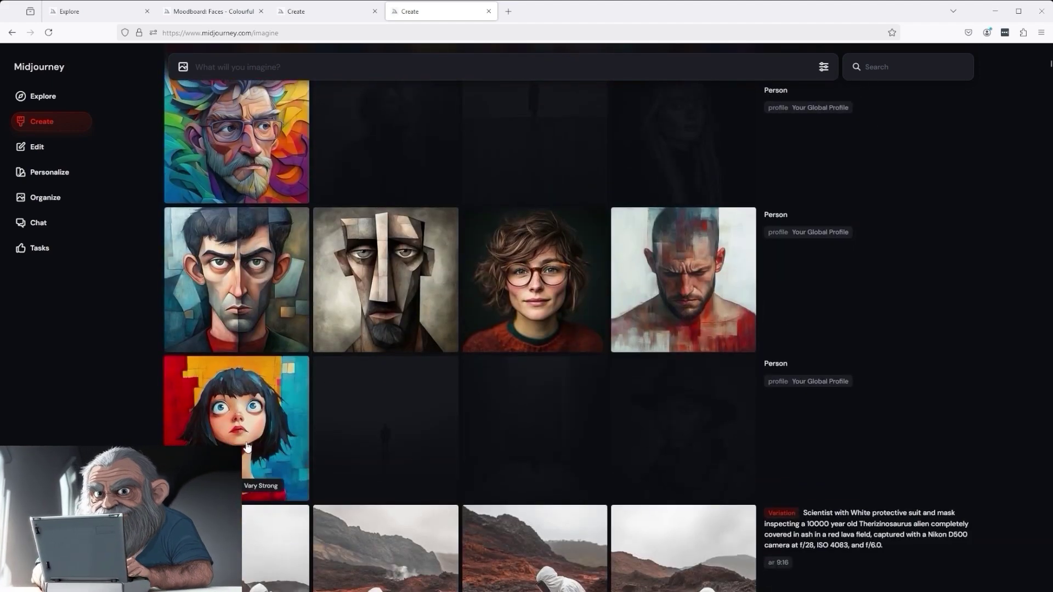
pyautogui.click(247, 443)
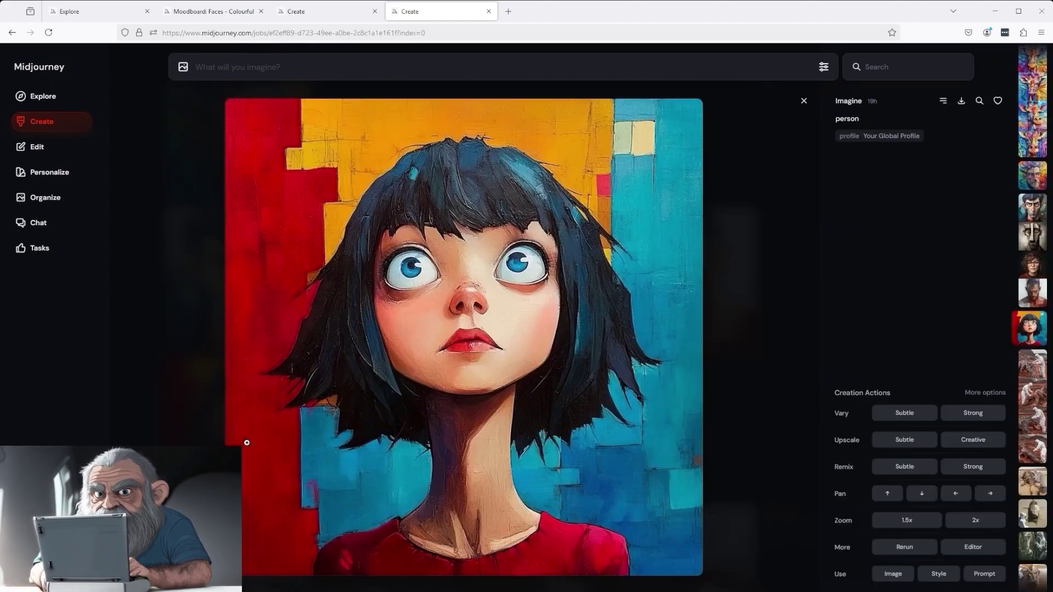
pyautogui.click(804, 101)
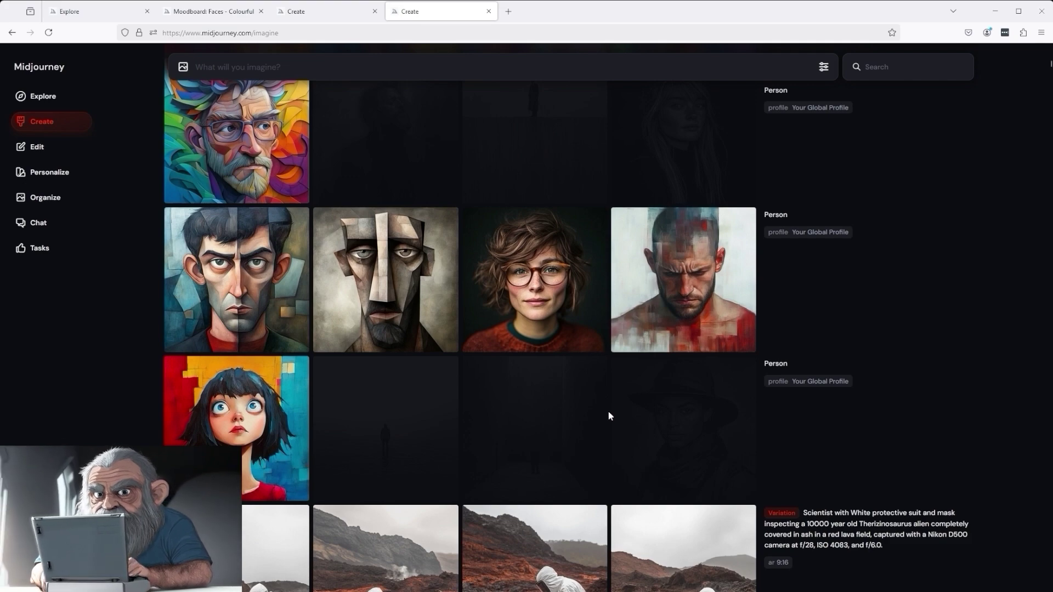
pyautogui.scroll(3, 257, 365)
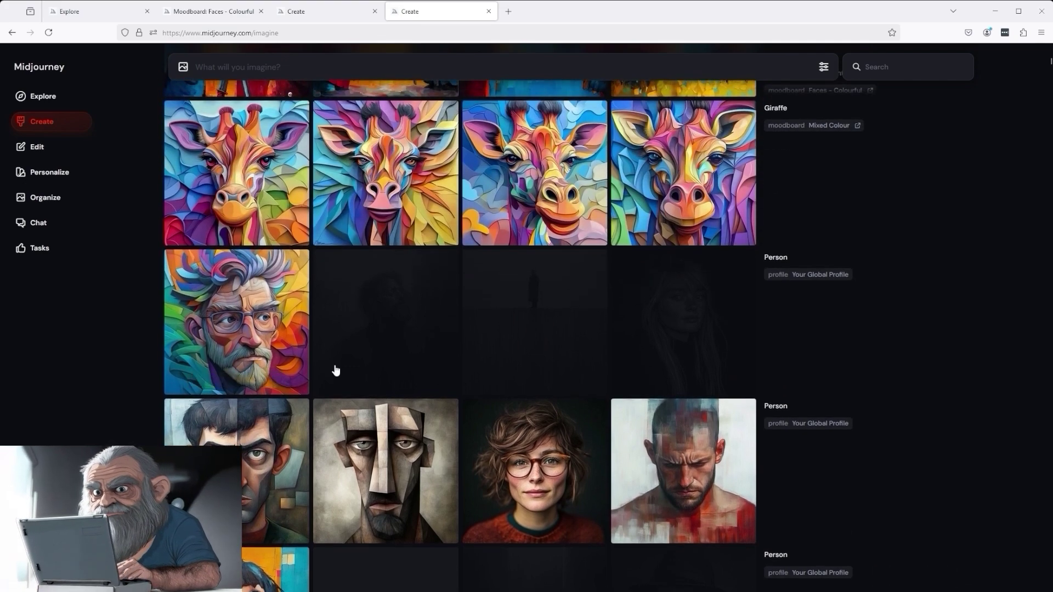
pyautogui.click(247, 329)
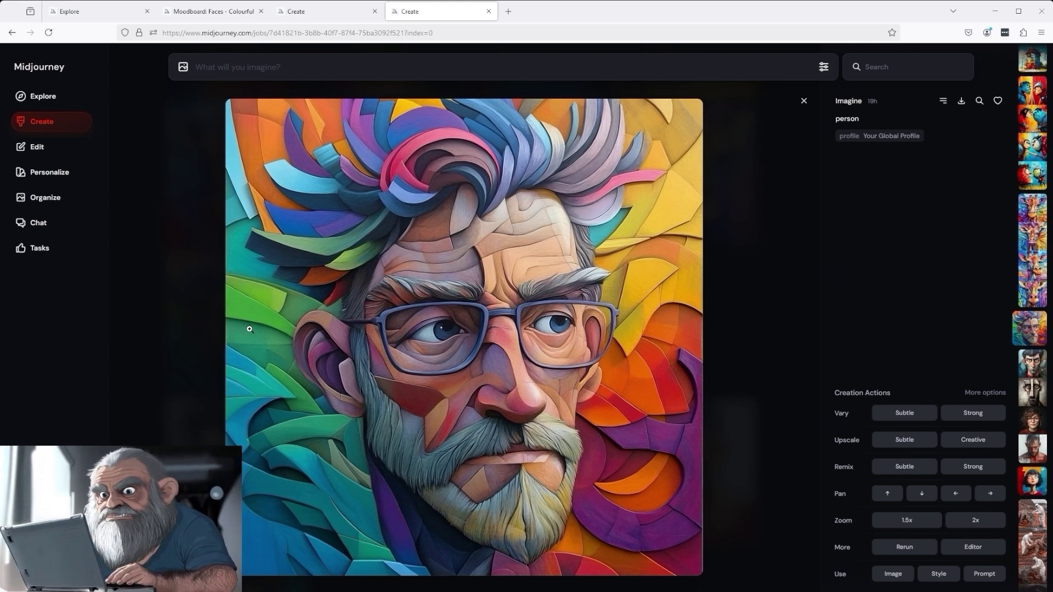
pyautogui.click(804, 100)
# View the Mixed Colour moodboard's single image, then return to the Create feed of 'A person' portraits
pyautogui.click(82, 172)
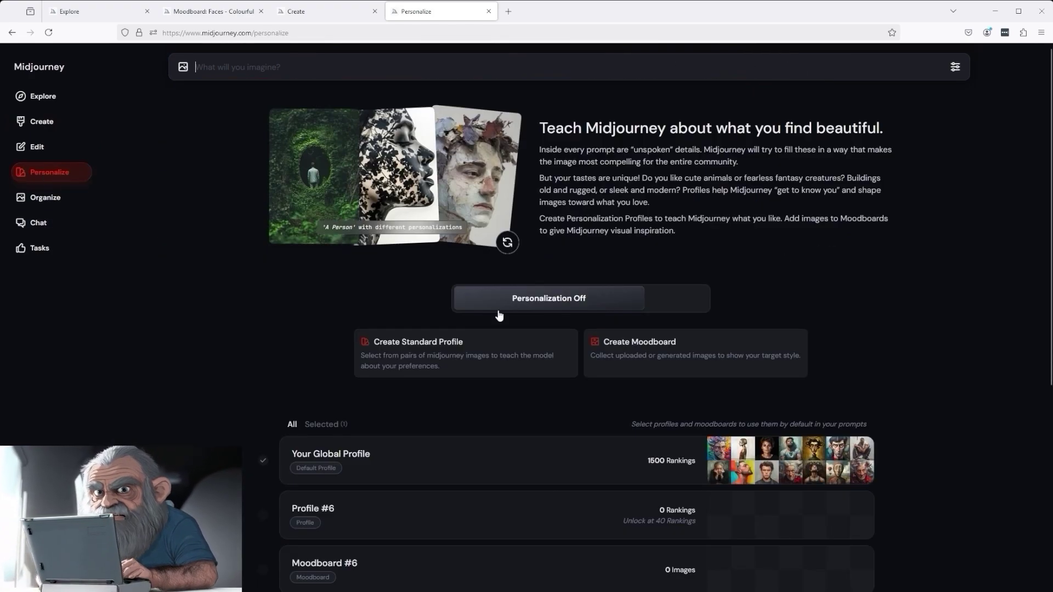
pyautogui.scroll(-5, 435, 287)
pyautogui.click(380, 477)
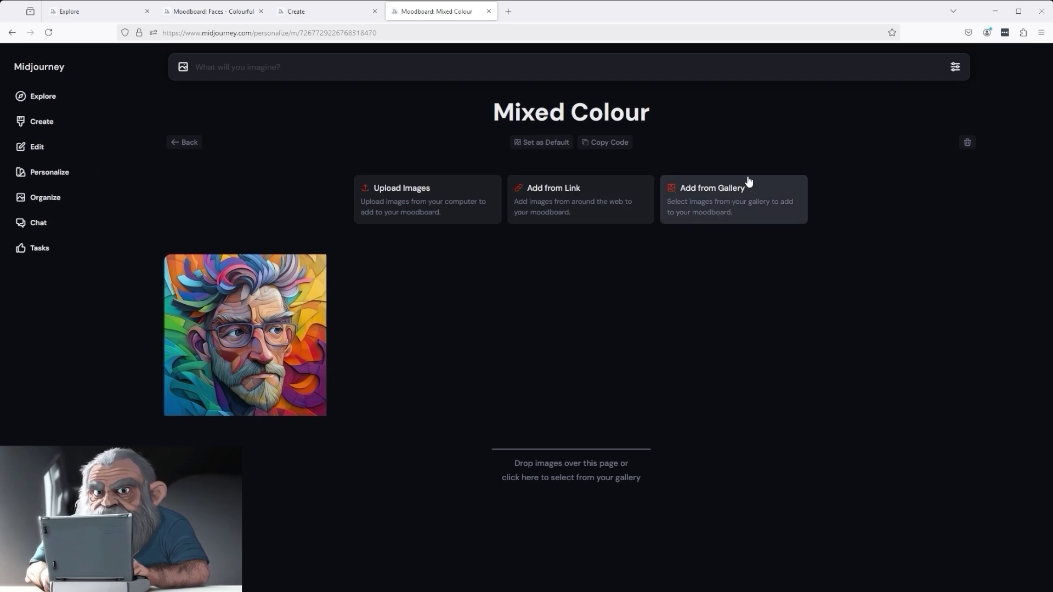
pyautogui.moveTo(291, 404)
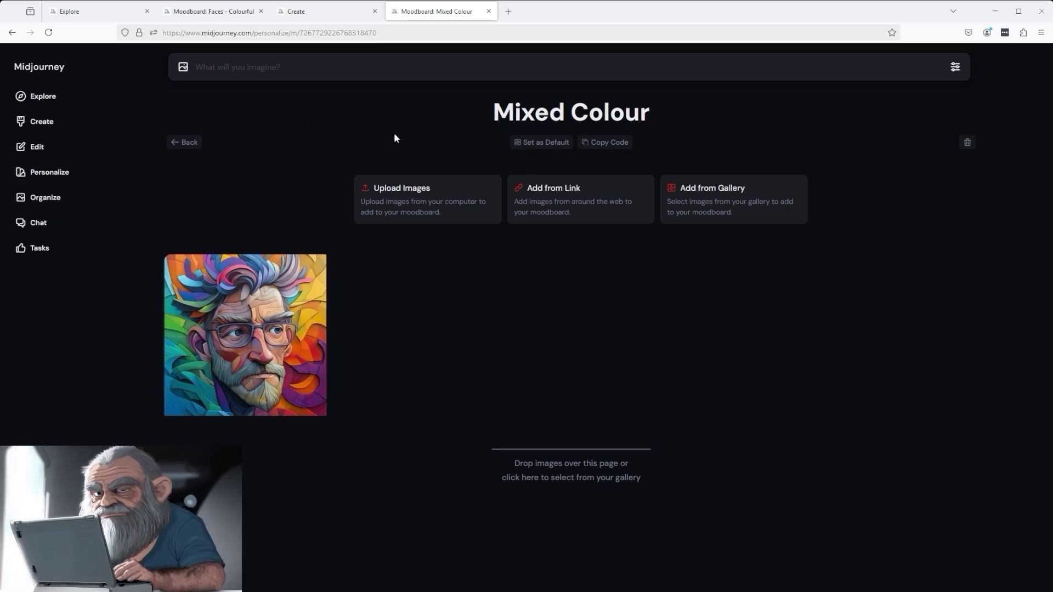
pyautogui.click(189, 143)
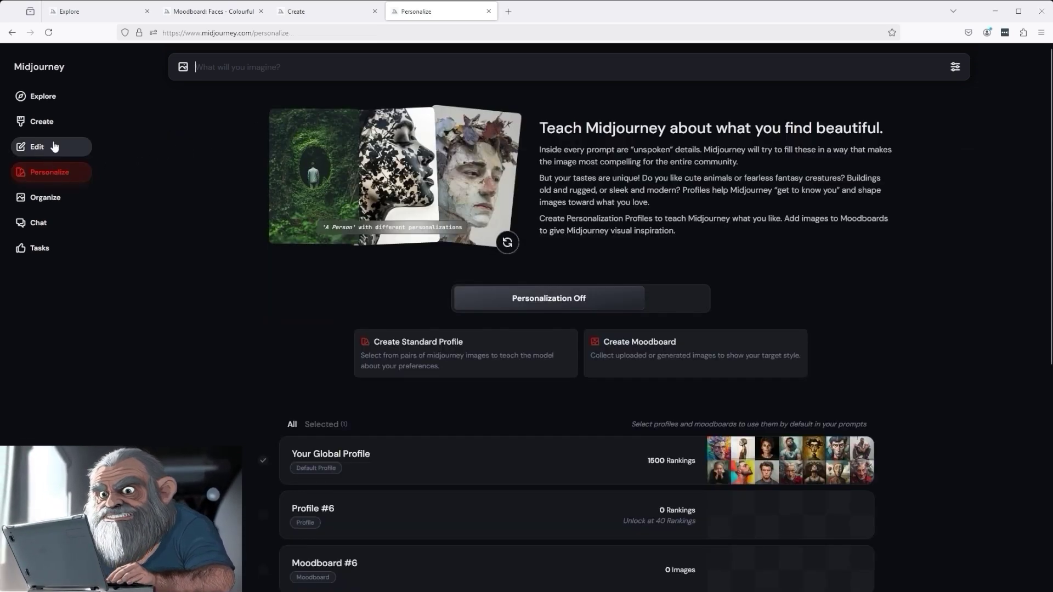
pyautogui.click(313, 16)
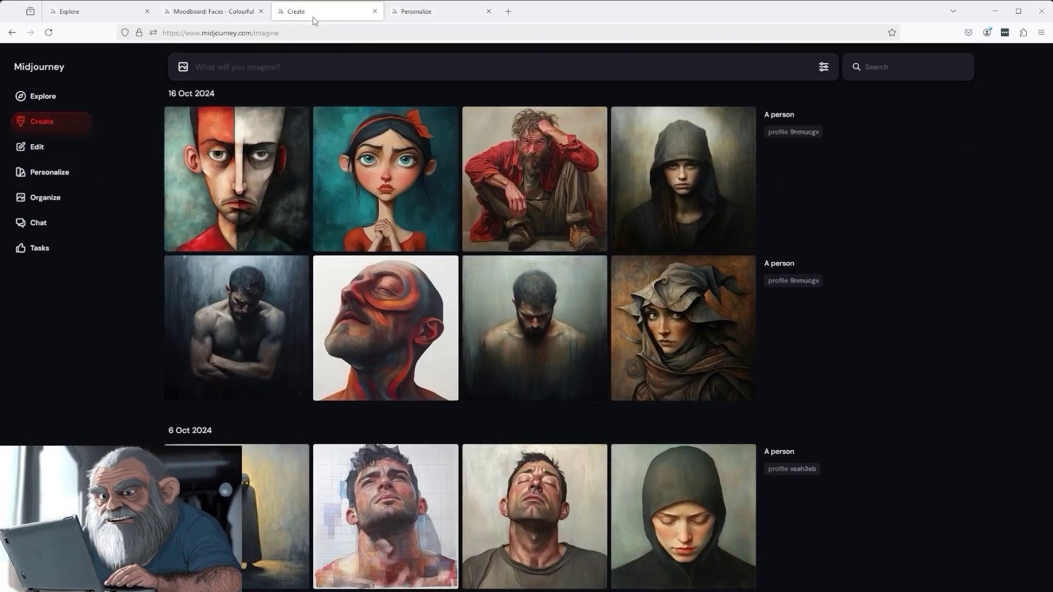
# Load the creations gallery in the other tab, enlarge and close the first giraffe image
pyautogui.click(482, 13)
pyautogui.click(50, 126)
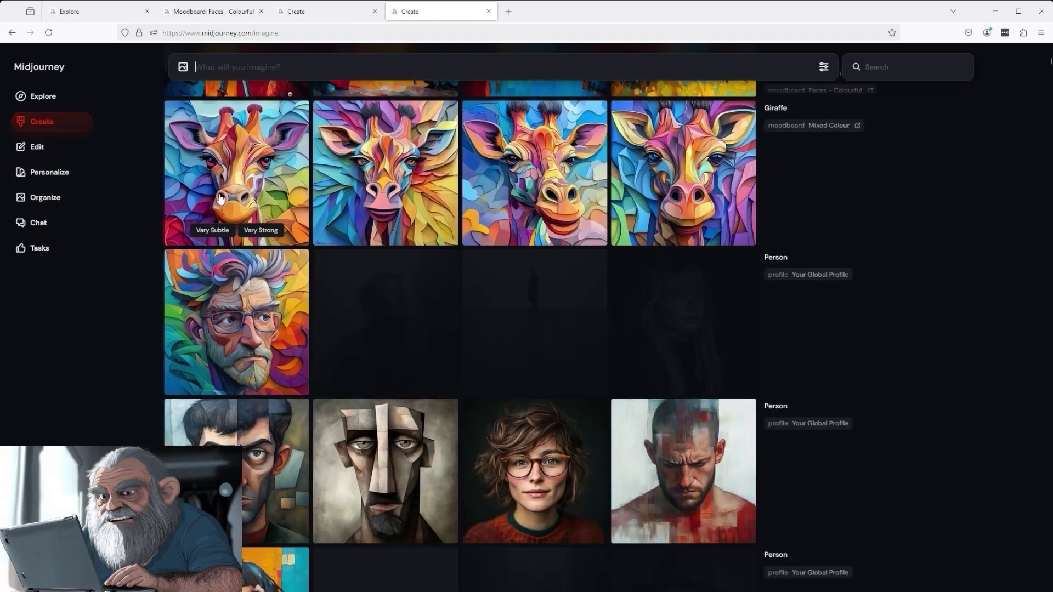
pyautogui.scroll(1, 256, 296)
pyautogui.click(256, 295)
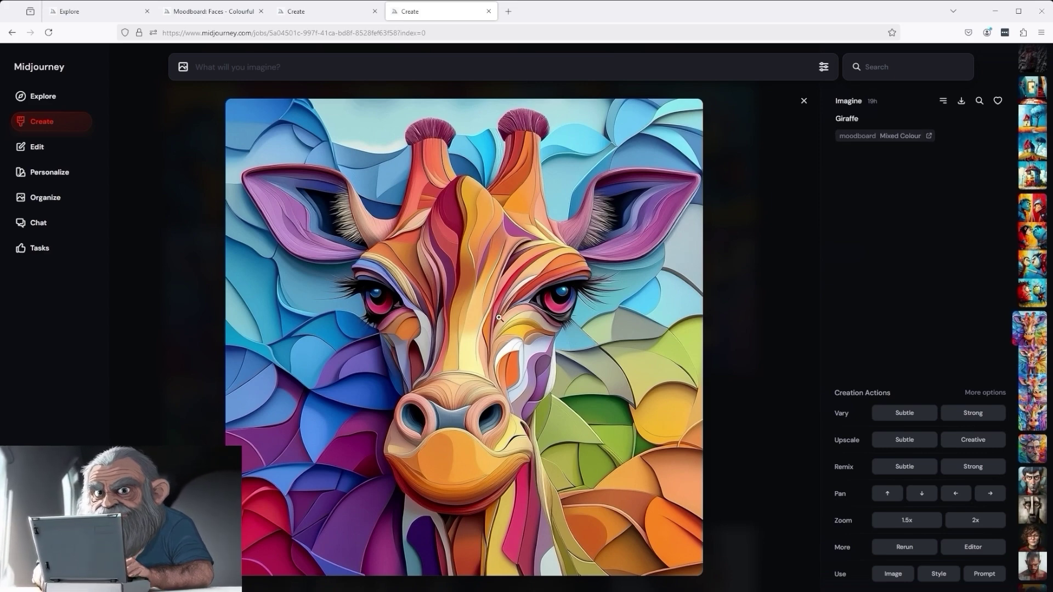
pyautogui.click(804, 101)
pyautogui.scroll(-2, 471, 426)
pyautogui.scroll(2, 470, 427)
pyautogui.scroll(5, 470, 426)
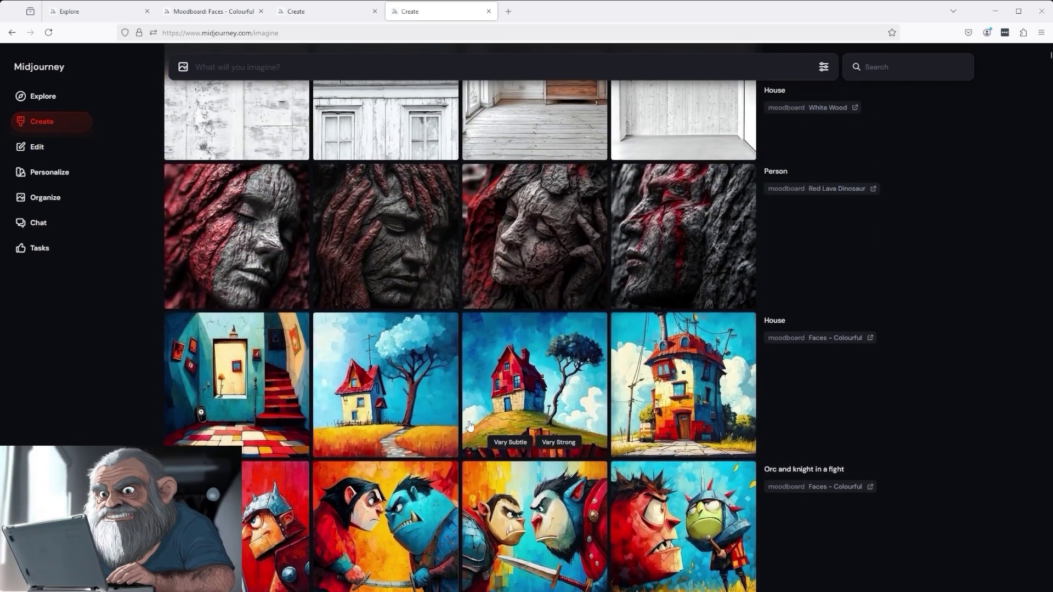
pyautogui.scroll(-5, 470, 427)
# Open the Red Lava Dinosaur moodboard and enlarge its bird-headed man and cracked stone face images
pyautogui.click(63, 174)
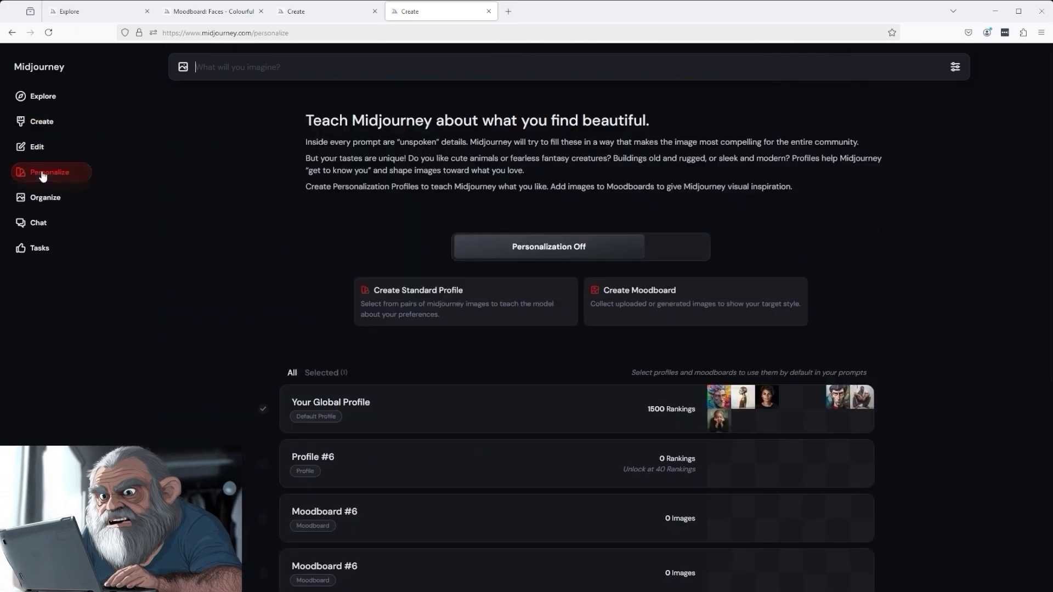
pyautogui.scroll(-6, 636, 428)
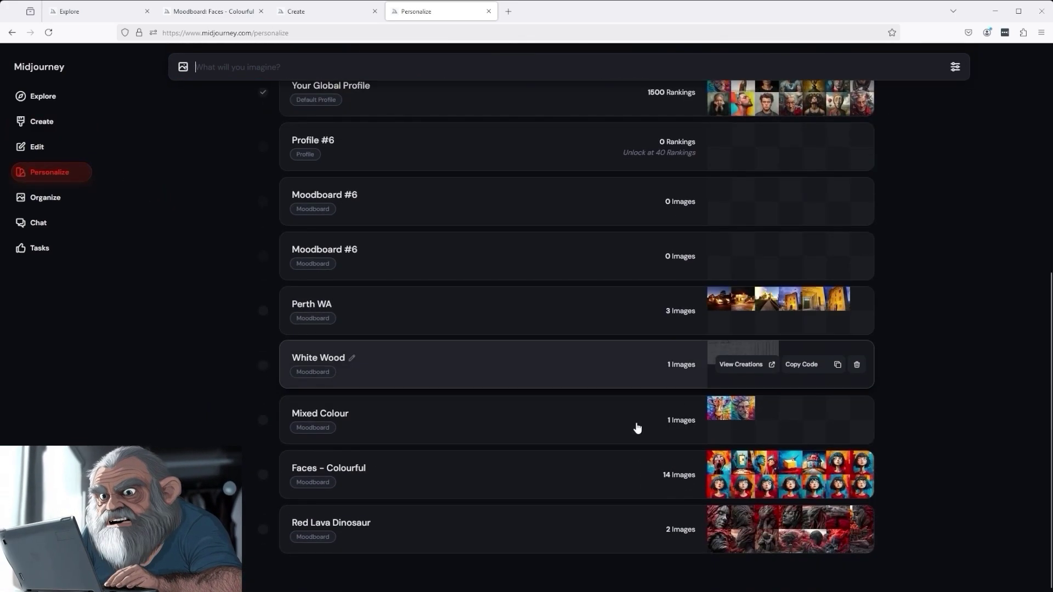
pyautogui.click(543, 513)
pyautogui.click(372, 320)
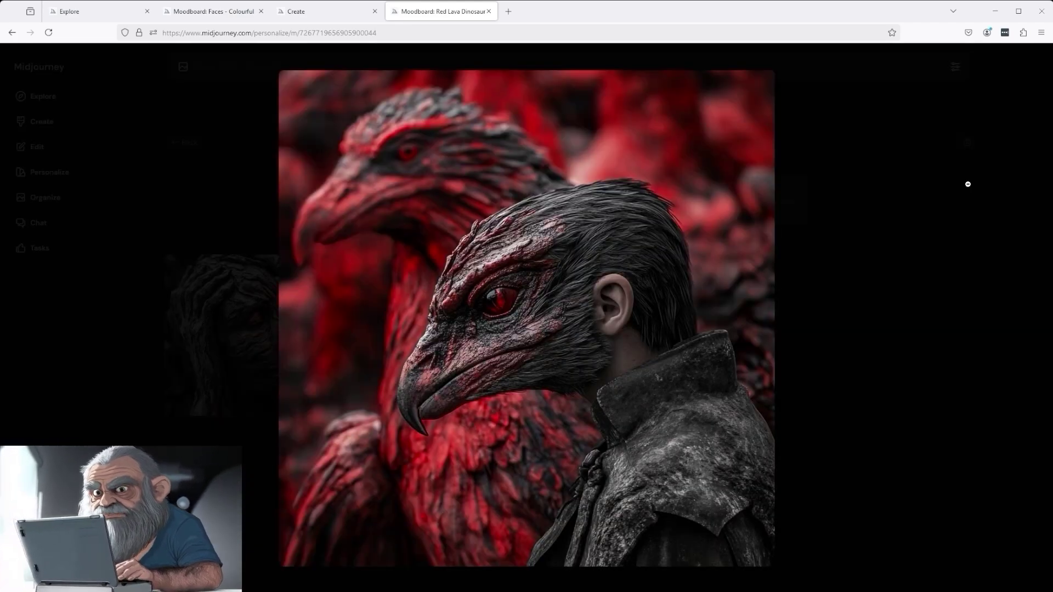
pyautogui.click(953, 199)
pyautogui.click(252, 351)
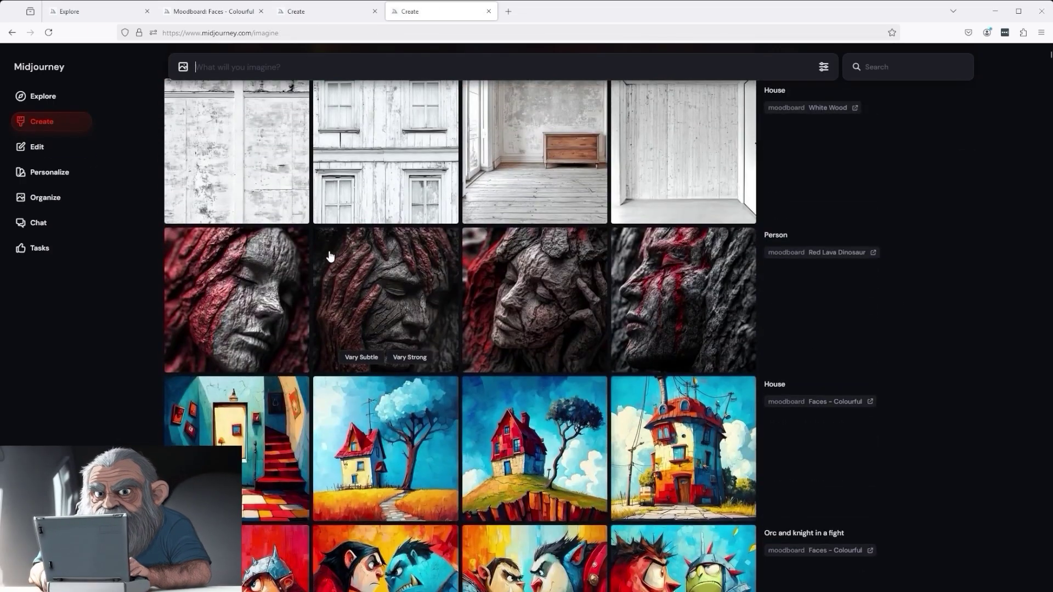
# Step through all the Person images made with Red Lava Dinosaur, then go back to Personalize
pyautogui.click(296, 276)
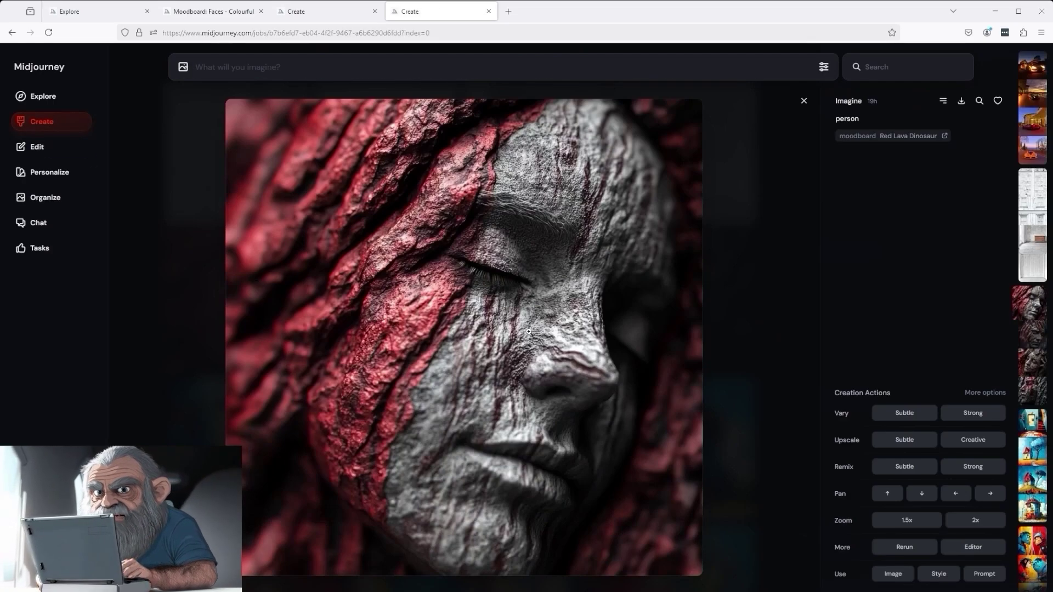
pyautogui.press('Right')
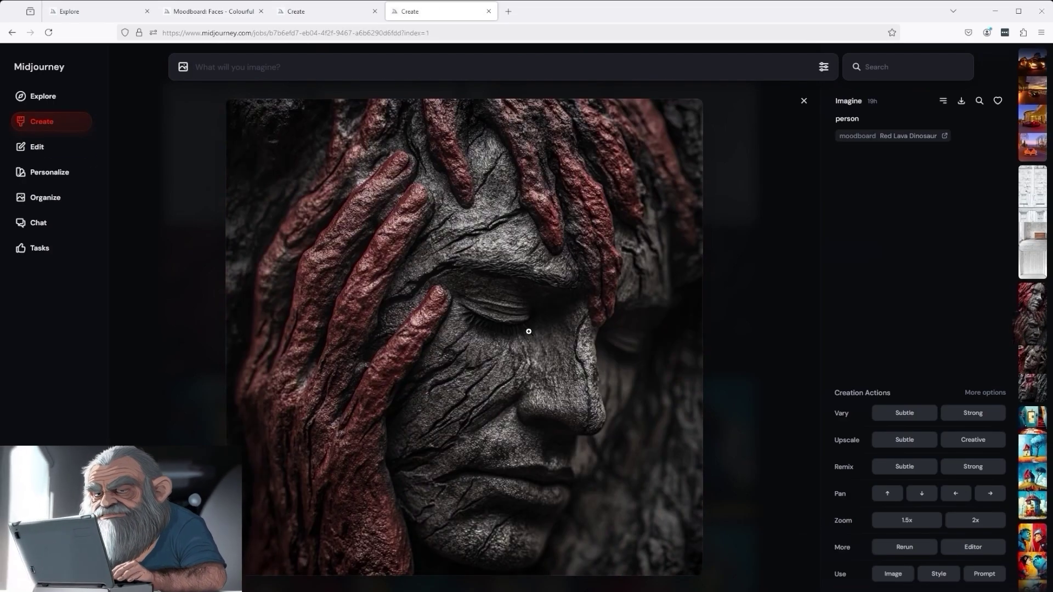
pyautogui.press('Right')
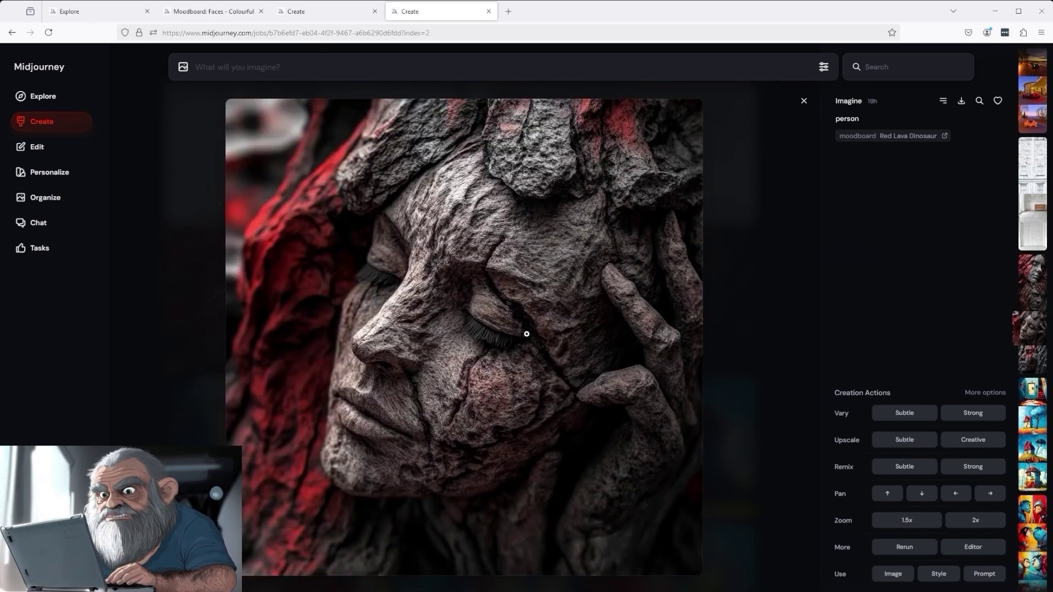
pyautogui.press('Right')
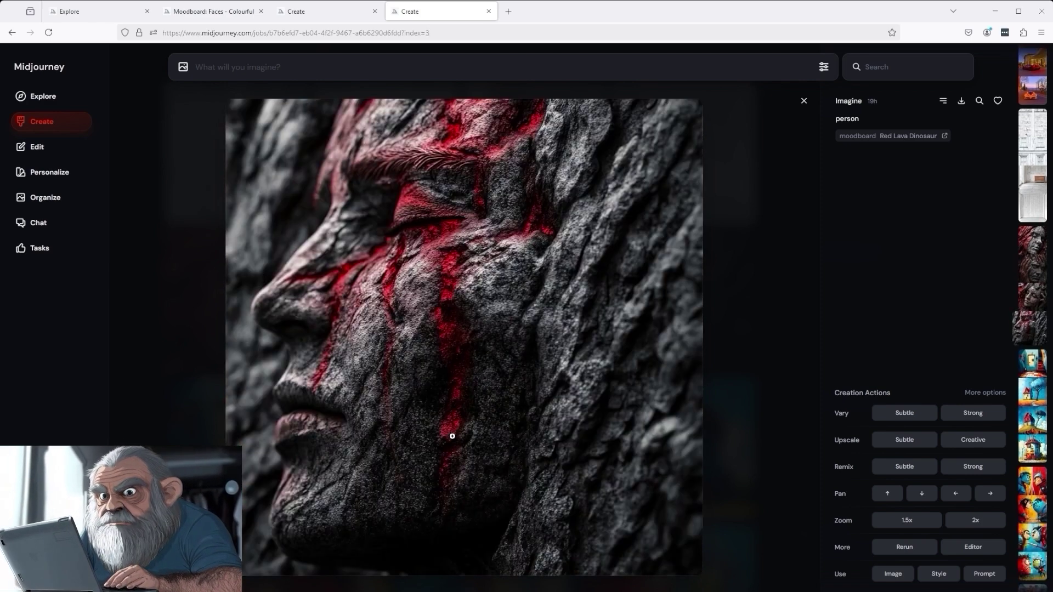
pyautogui.click(42, 181)
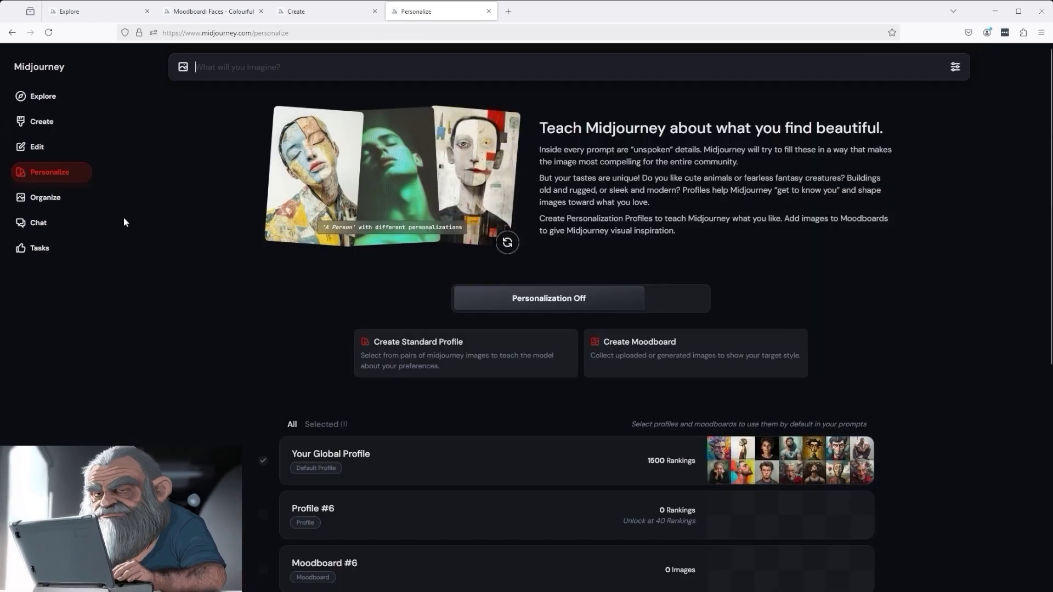
# Open the White Wood moodboard to see its whitewashed planks image, then go to Create
pyautogui.scroll(-1, 547, 365)
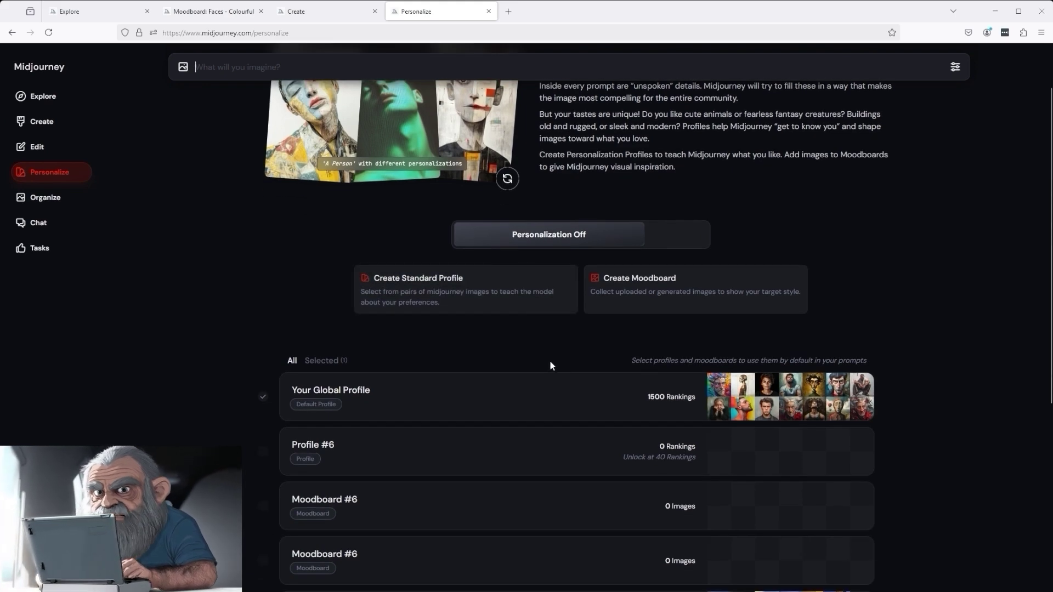
pyautogui.scroll(-4, 698, 393)
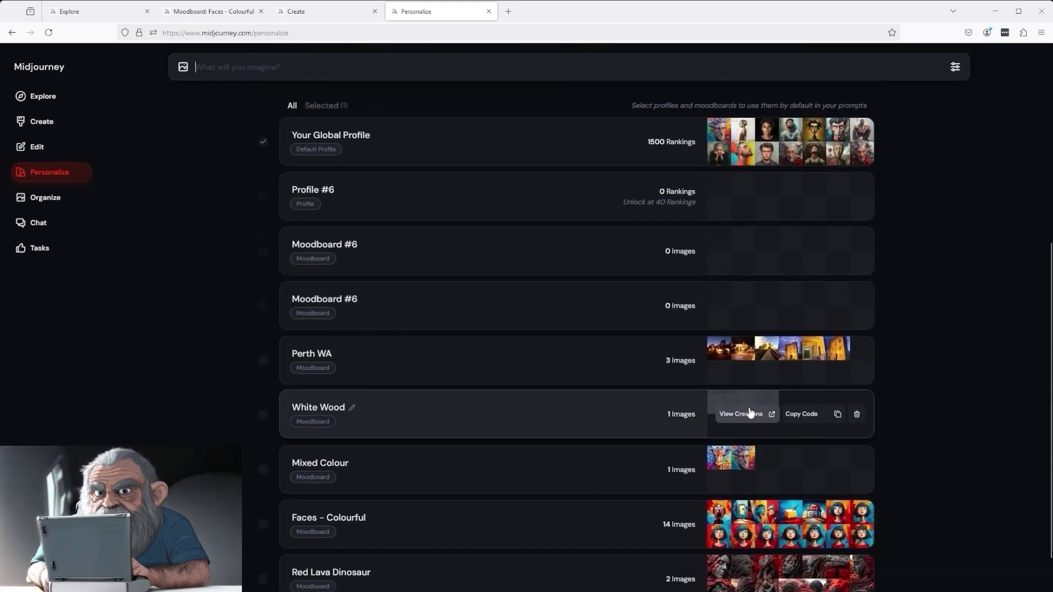
pyautogui.click(413, 424)
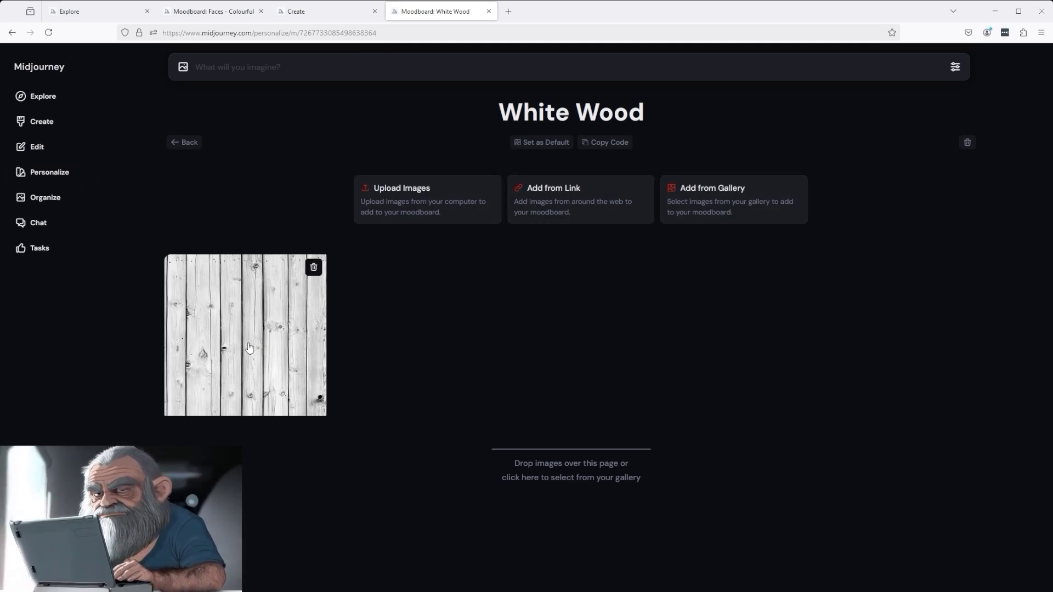
pyautogui.click(61, 125)
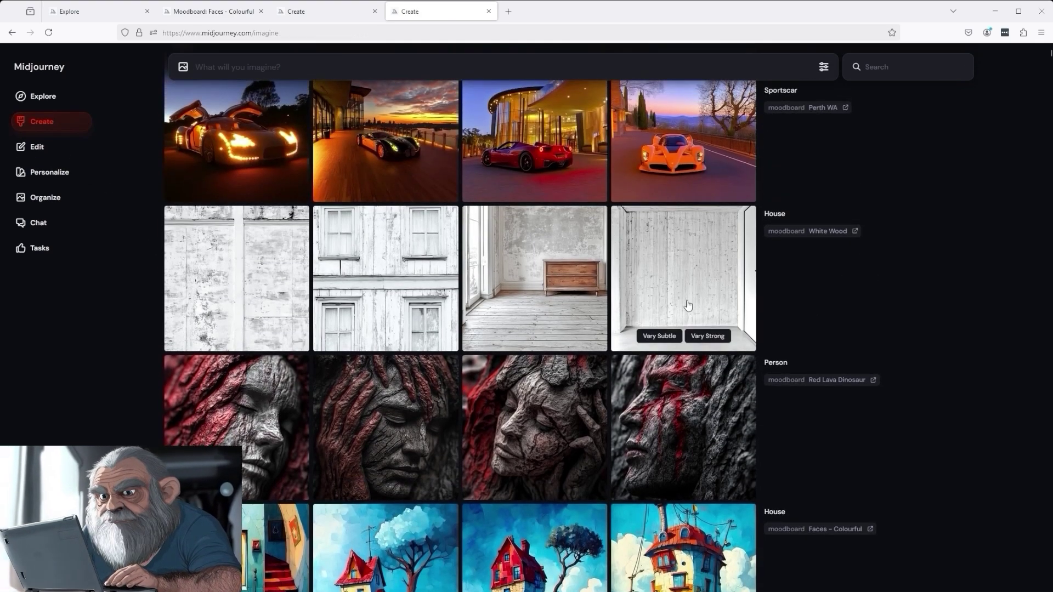
# View the dresser-room, fourth and windows-facade White Wood House images enlarged, one by one
pyautogui.click(581, 308)
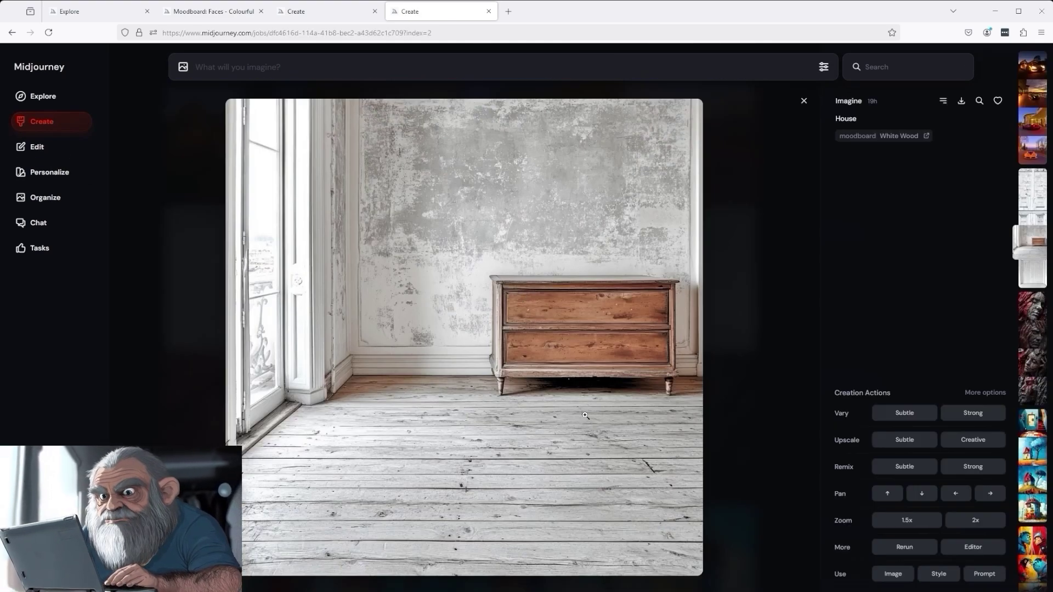
pyautogui.click(805, 101)
pyautogui.click(690, 240)
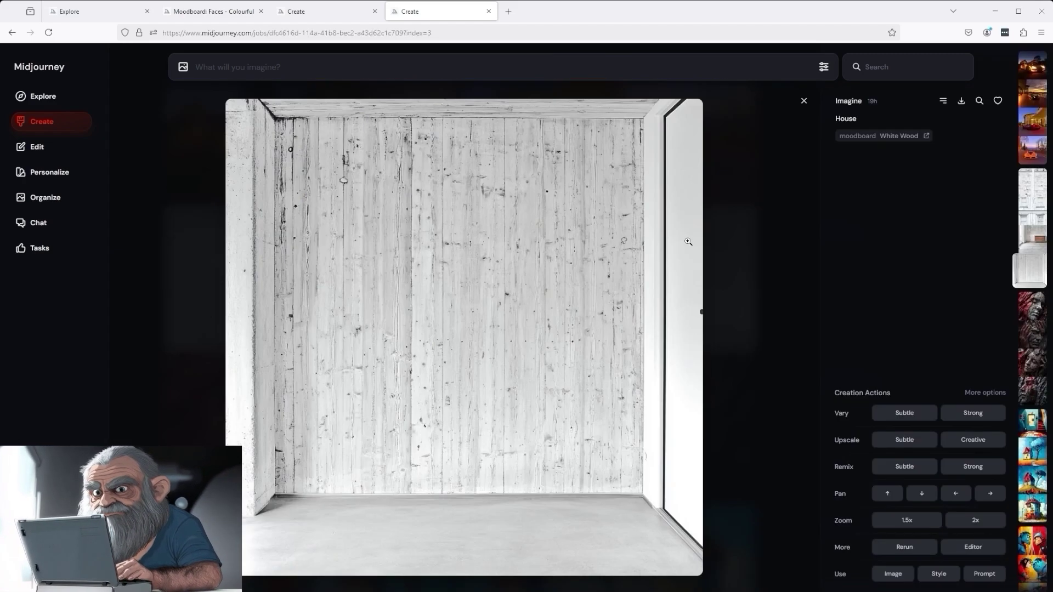
pyautogui.click(804, 101)
pyautogui.click(390, 283)
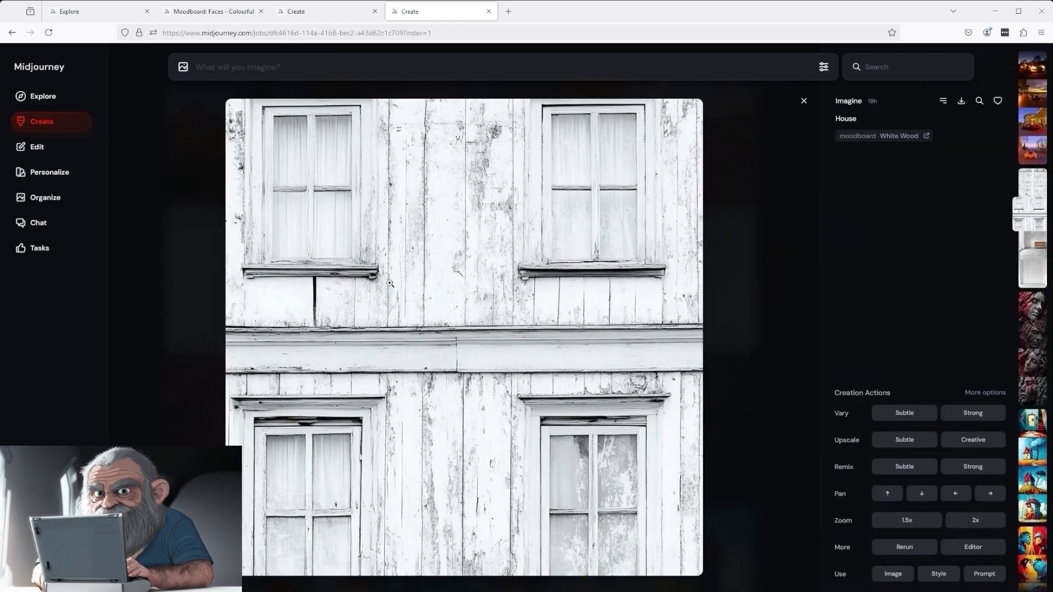
pyautogui.click(804, 101)
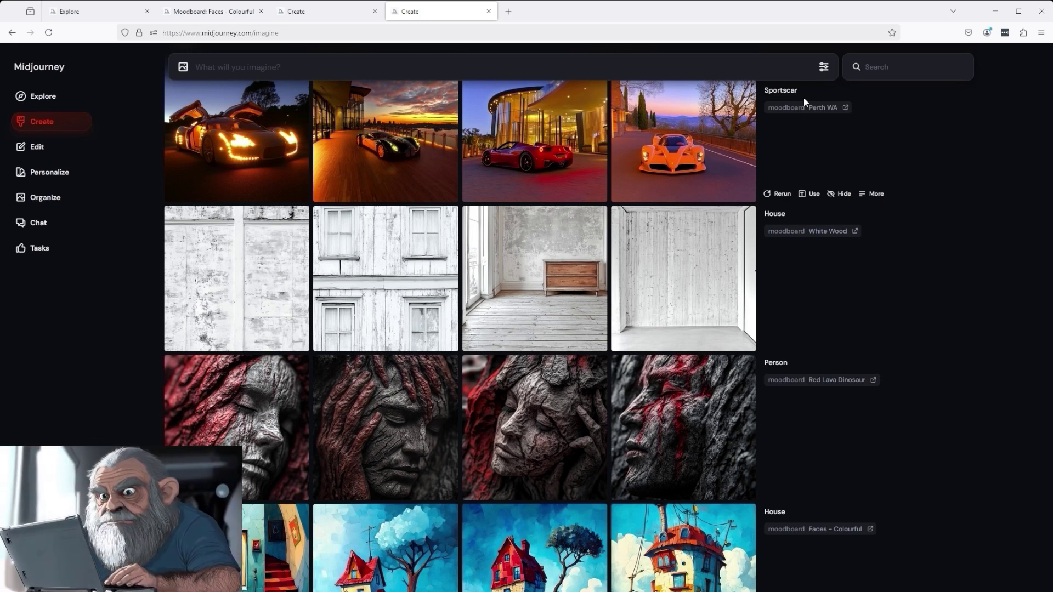
# Return to the Personalize page and scroll down to the moodboard list
pyautogui.scroll(2, 805, 97)
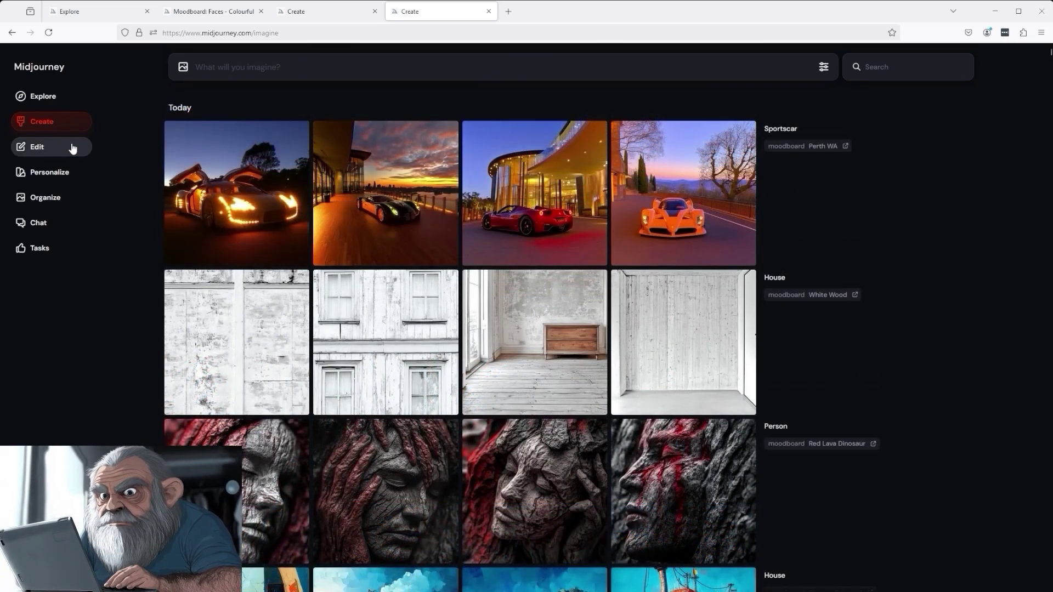
pyautogui.click(52, 173)
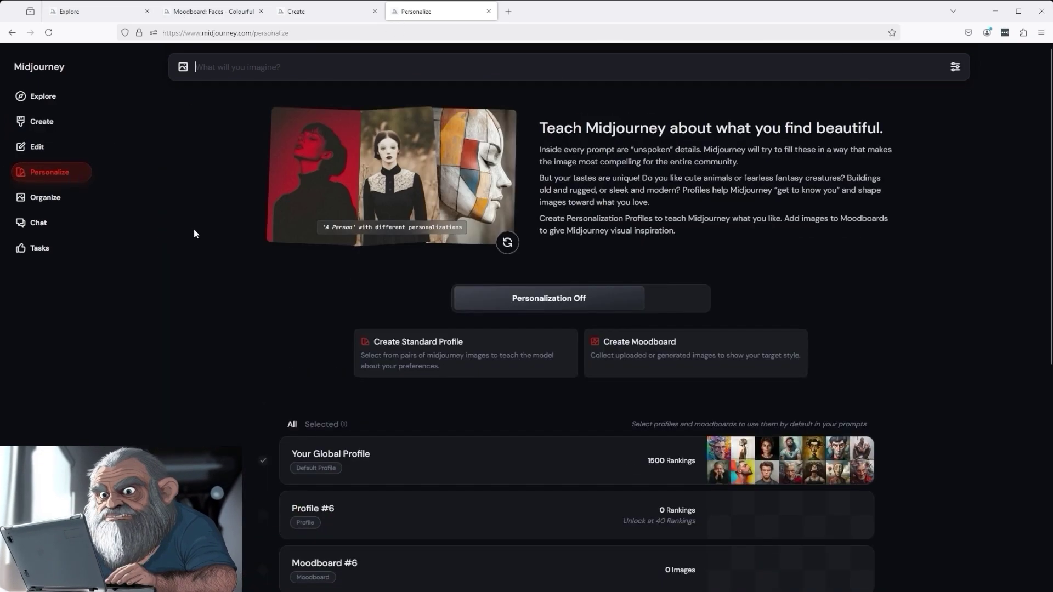
pyautogui.scroll(-5, 669, 430)
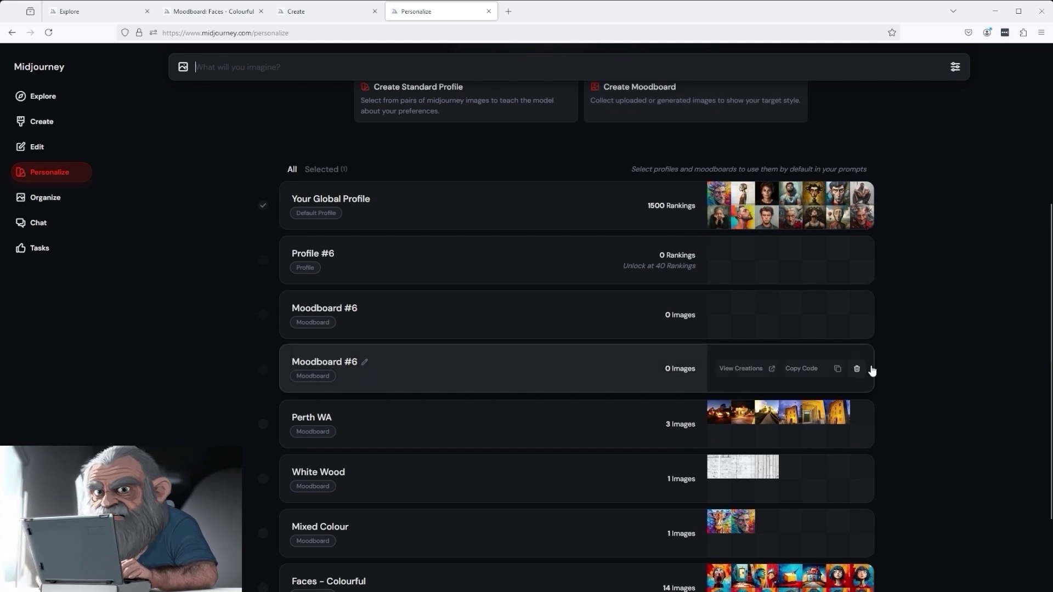
# Delete both empty Moodboard #6 entries and Profile #6, then open the Perth WA moodboard
pyautogui.click(858, 369)
pyautogui.click(858, 314)
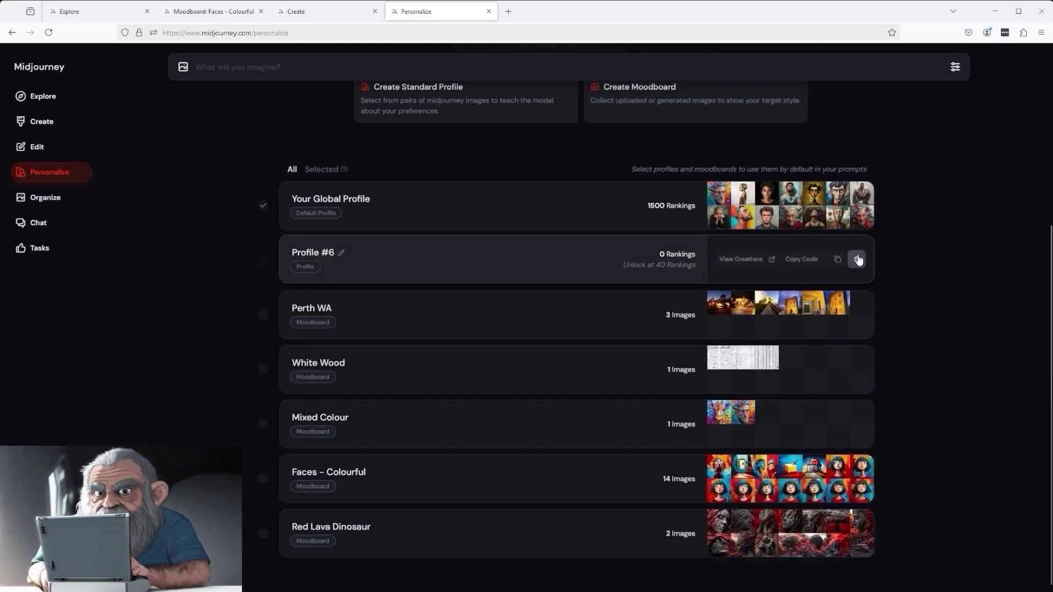
pyautogui.click(857, 260)
pyautogui.click(386, 307)
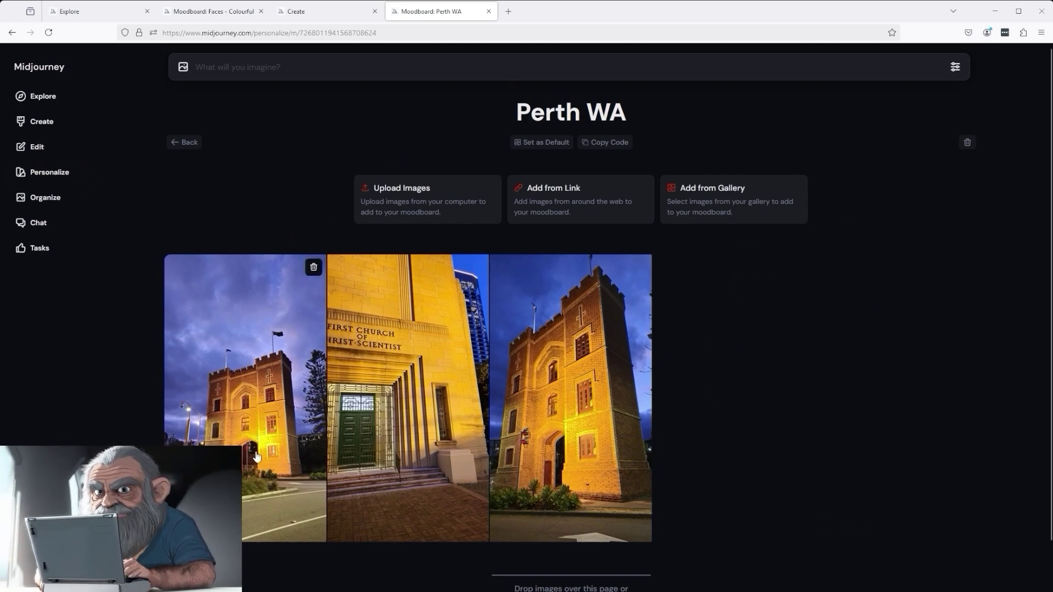
# Enlarge and close Perth WA's brick tower photo, then show the Create gallery of Sportscar images
pyautogui.click(270, 440)
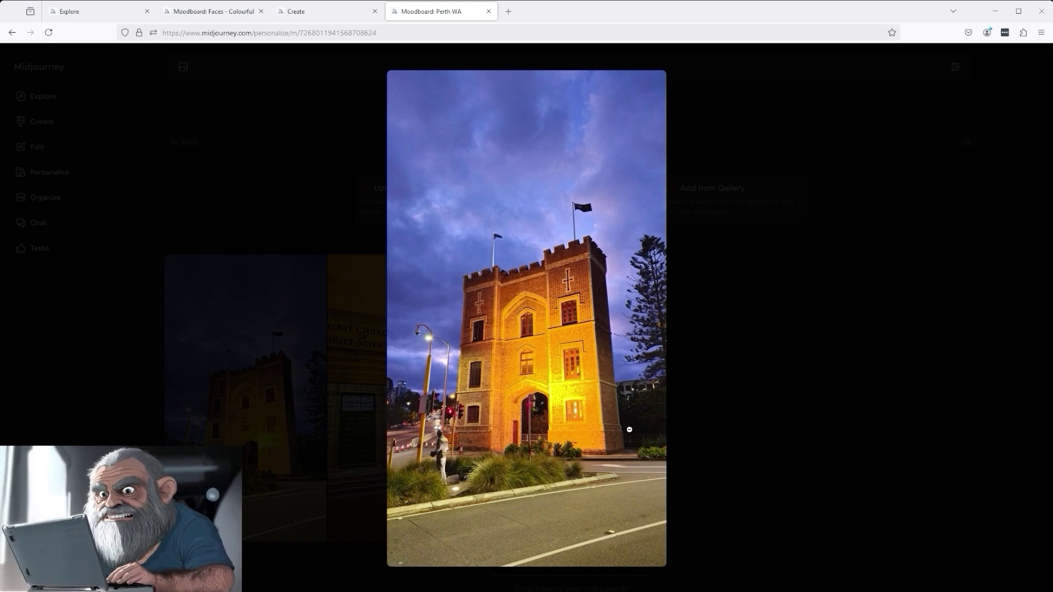
pyautogui.click(719, 247)
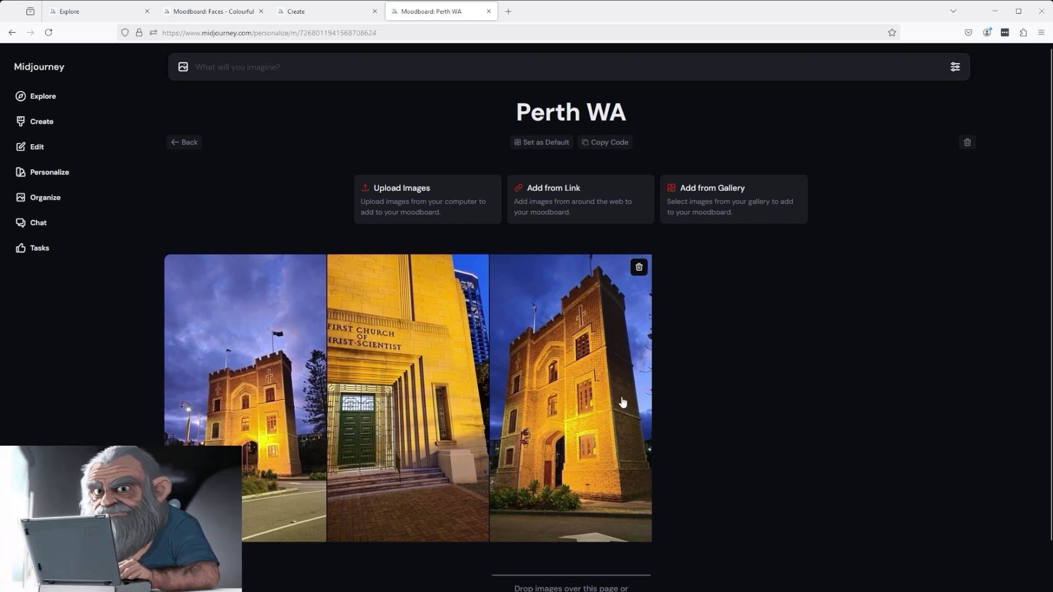
pyautogui.click(33, 121)
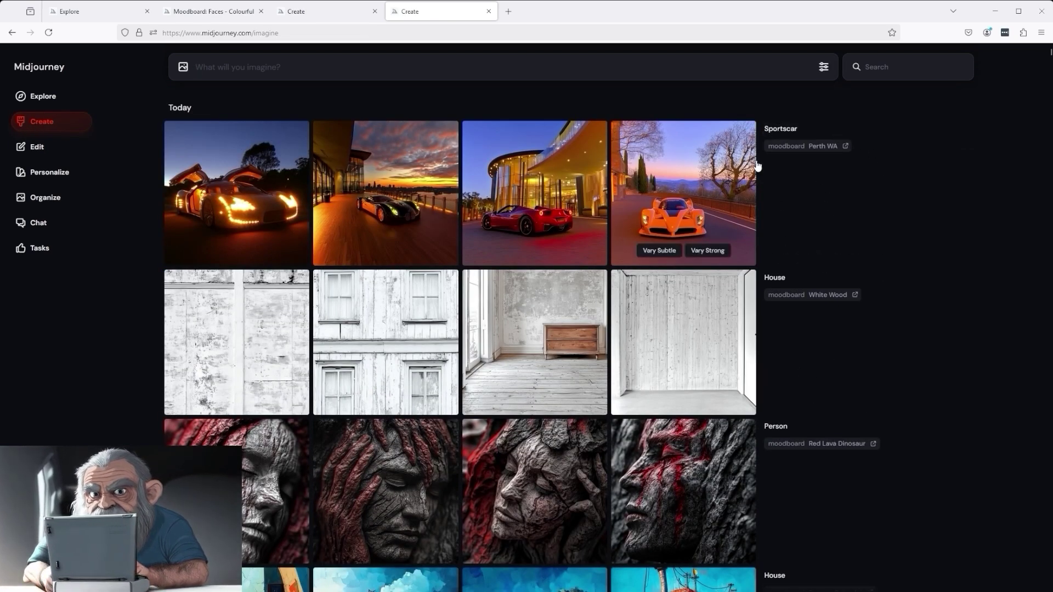
# Enlarge the red sportscar image, then go back to the Personalize moodboard list
pyautogui.moveTo(797, 127)
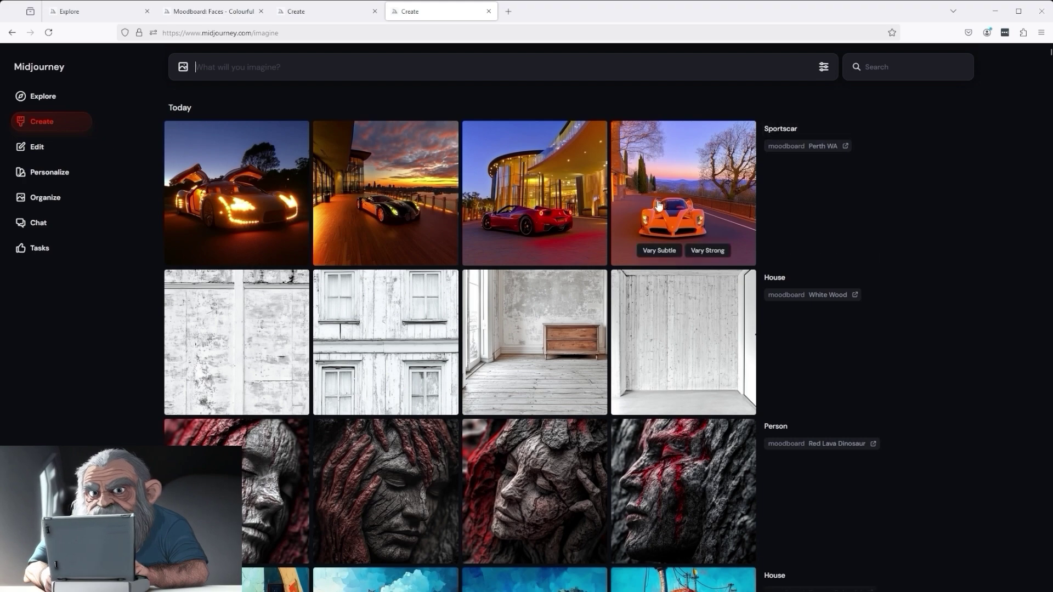
pyautogui.click(562, 180)
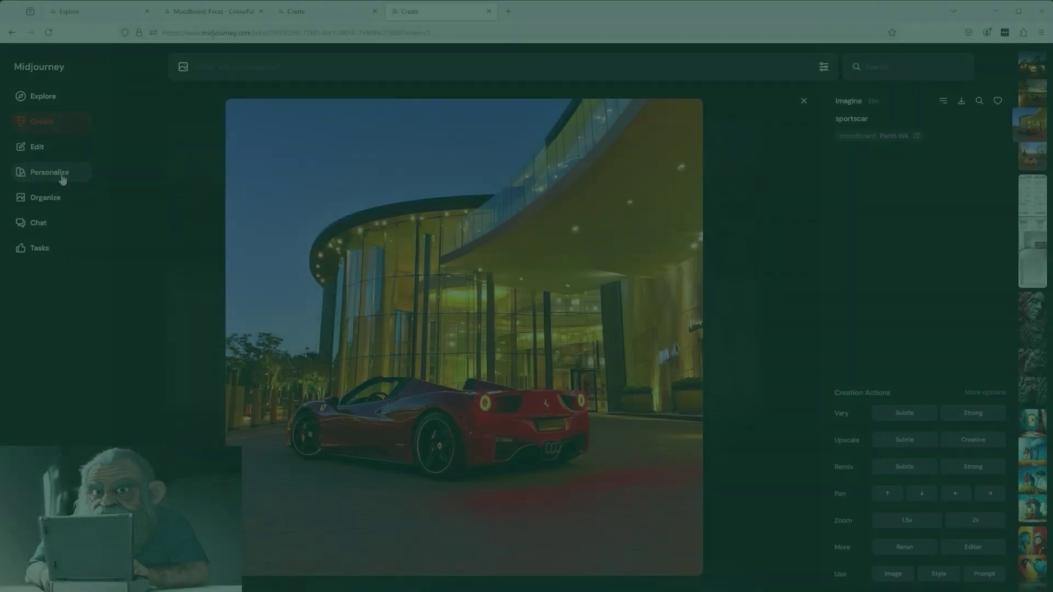
pyautogui.click(57, 173)
pyautogui.scroll(-3, 749, 446)
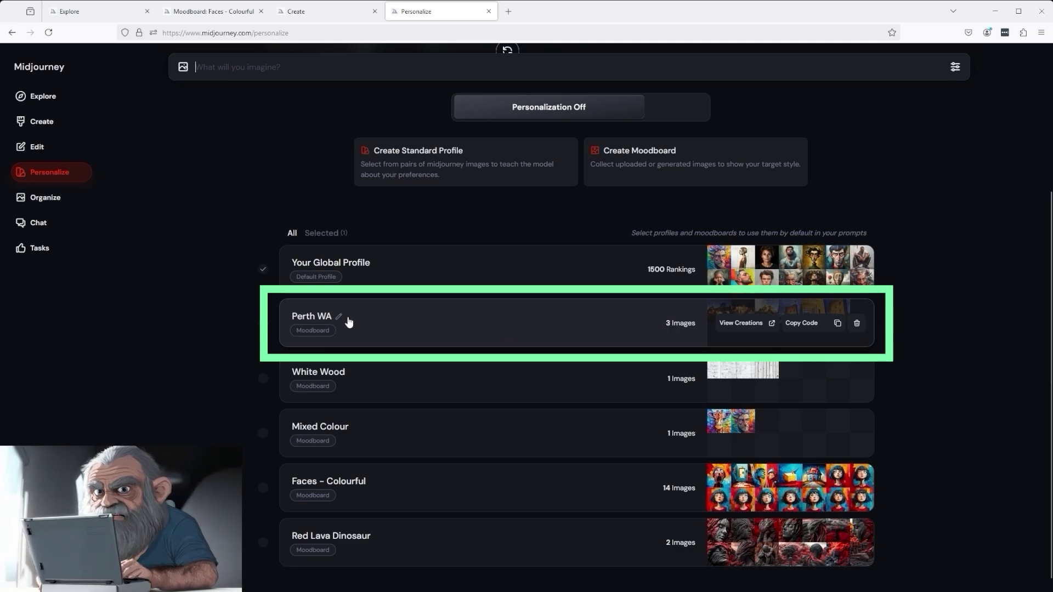
# Append ' - Great' to the Perth WA title, making it 'Perth WA - Great', then return to the list
pyautogui.click(339, 317)
pyautogui.click(602, 345)
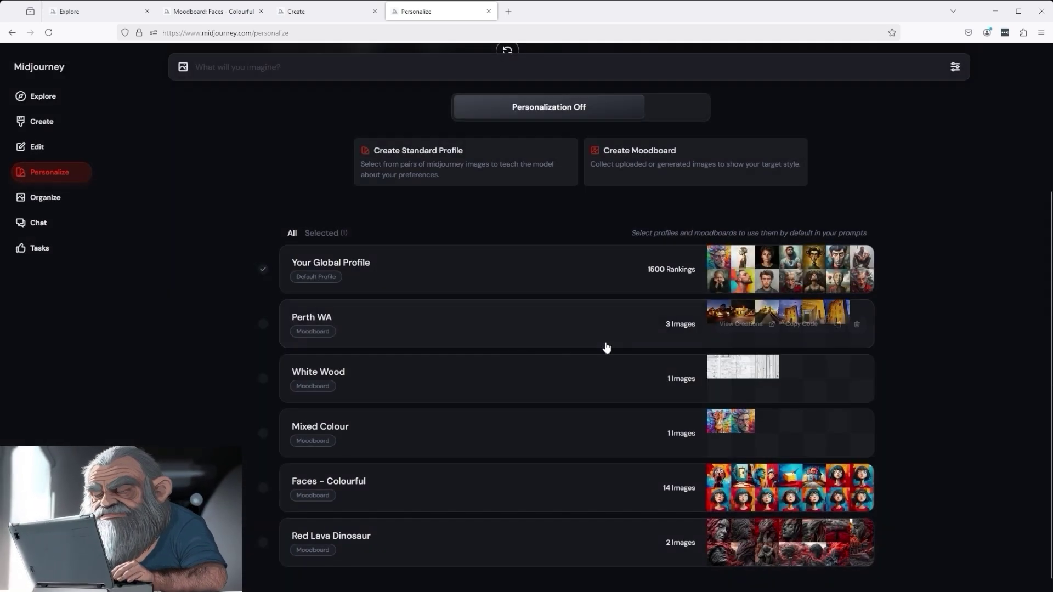
pyautogui.click(336, 322)
pyautogui.moveTo(640, 109); pyautogui.dragTo(504, 107)
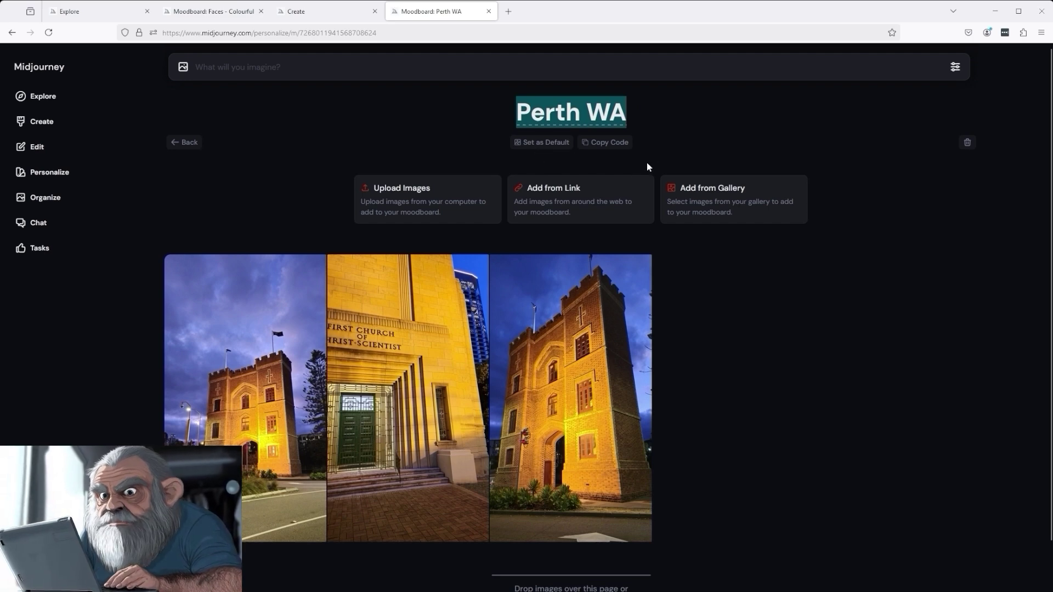
pyautogui.click(631, 113)
pyautogui.write('- Great')
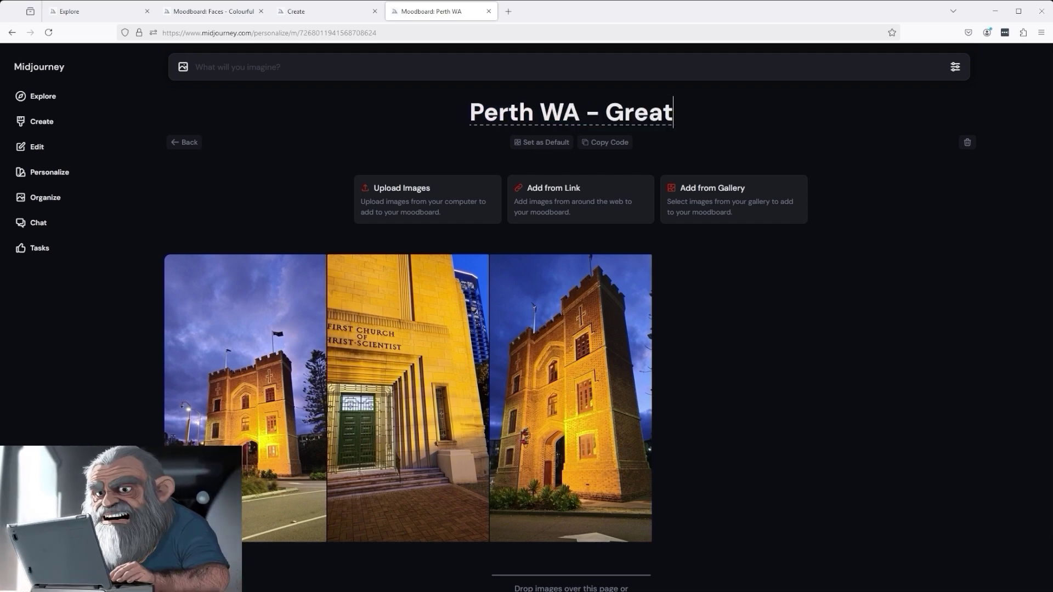
pyautogui.click(187, 143)
pyautogui.scroll(-2, 362, 535)
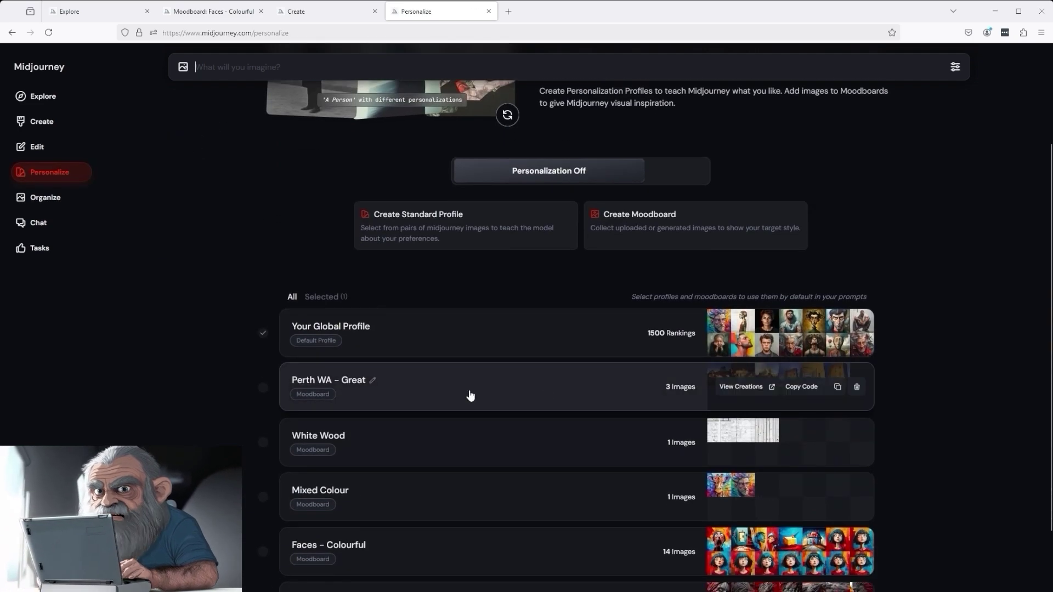
pyautogui.click(740, 388)
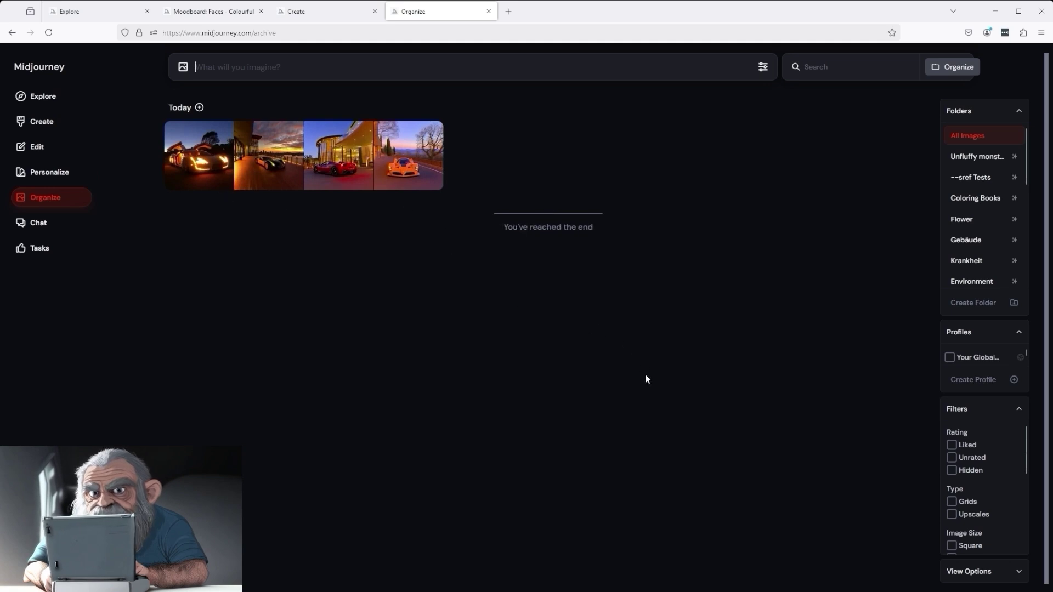
pyautogui.click(51, 173)
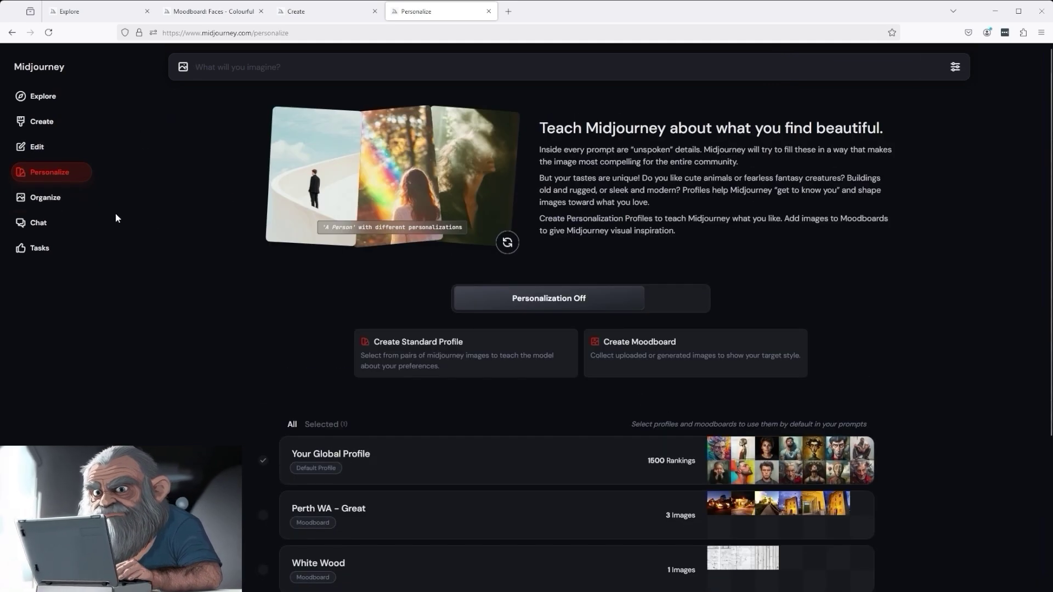
# Copy the Perth WA - Great and Faces - Colourful codes into the prompt, then clear it
pyautogui.scroll(-2, 768, 521)
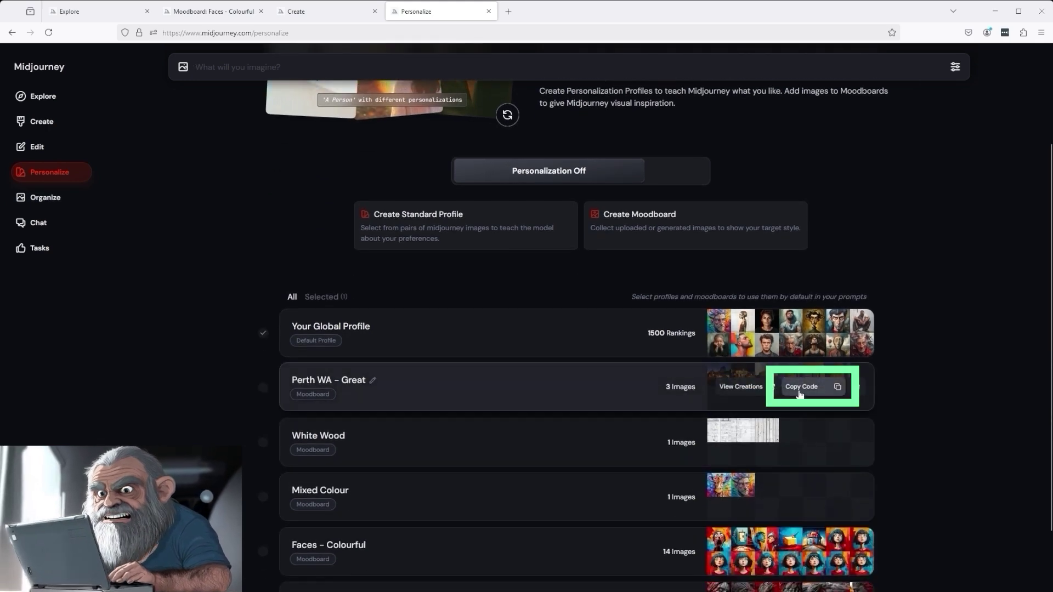
pyautogui.click(806, 388)
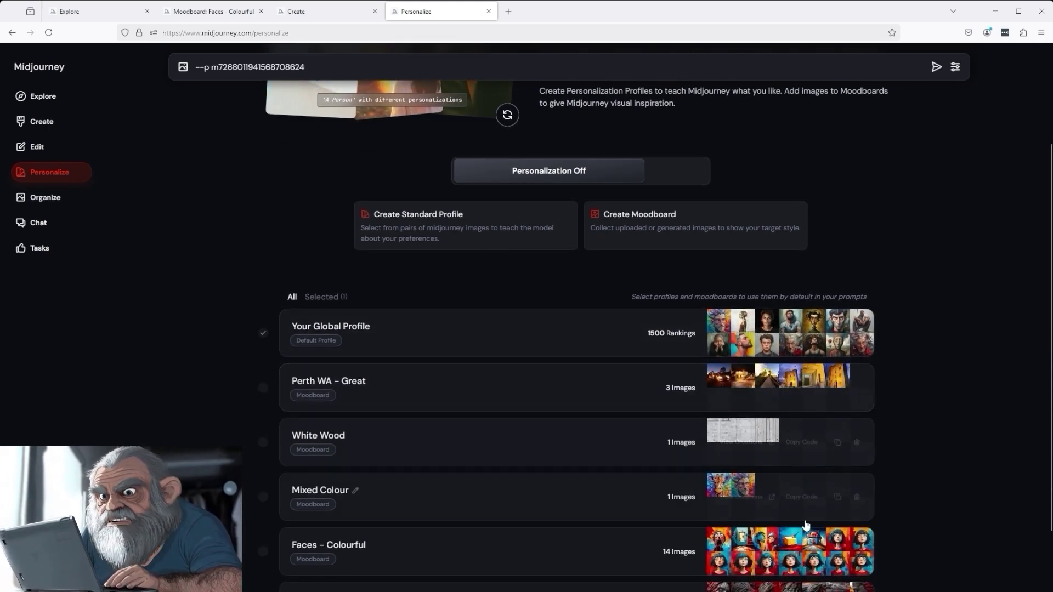
pyautogui.click(801, 552)
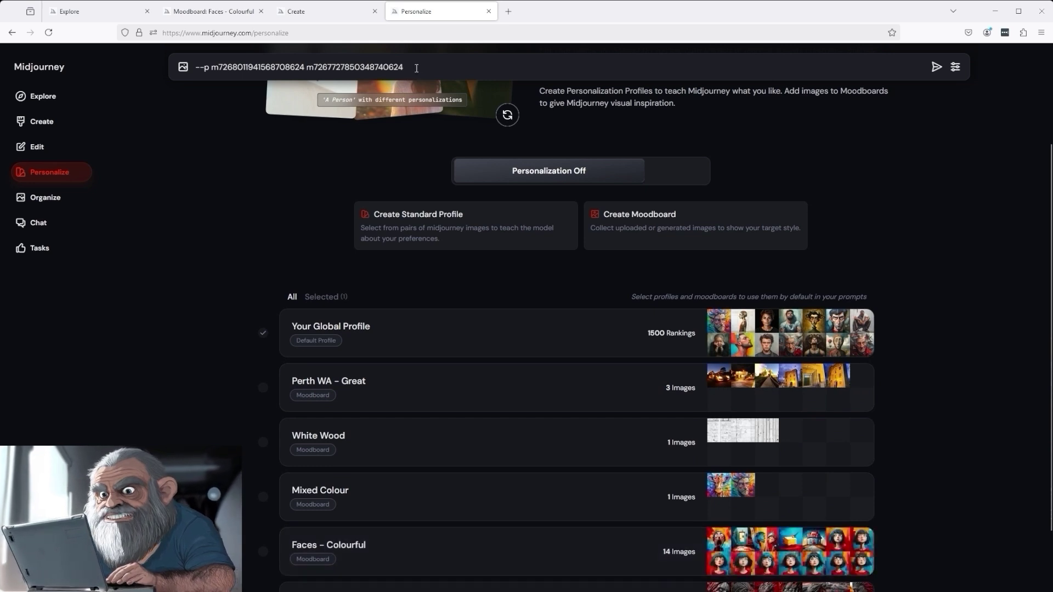
pyautogui.moveTo(407, 67); pyautogui.dragTo(148, 69)
pyautogui.press('BackSpace')
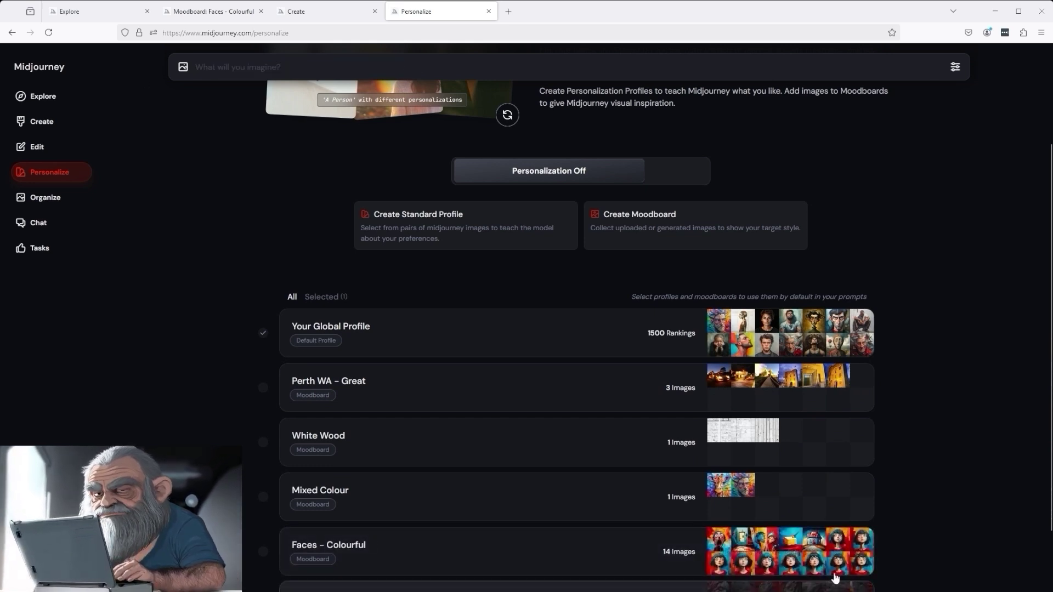
# Add the Faces - Colourful, Mixed Colour and Perth WA - Great codes, then clear the prompt again
pyautogui.click(803, 551)
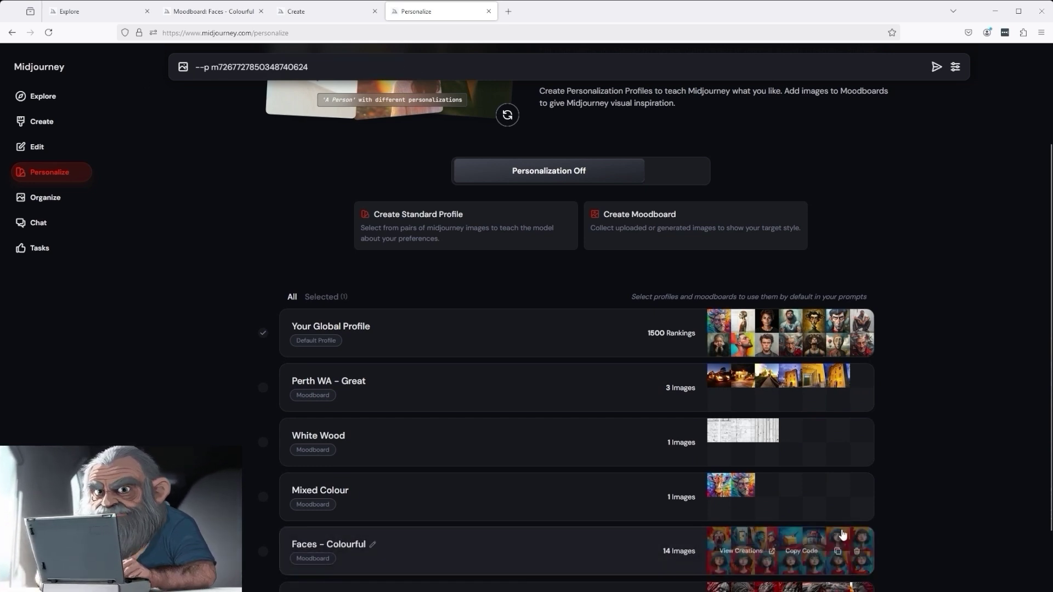
pyautogui.click(809, 503)
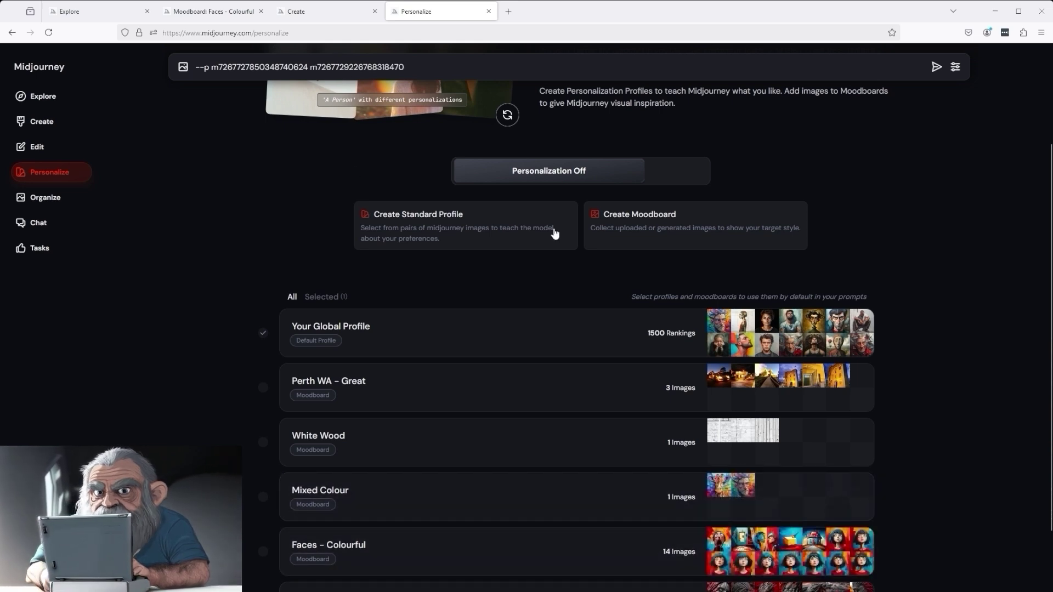
pyautogui.click(802, 387)
pyautogui.hotkey('ctrl', 'a')
pyautogui.press('BackSpace')
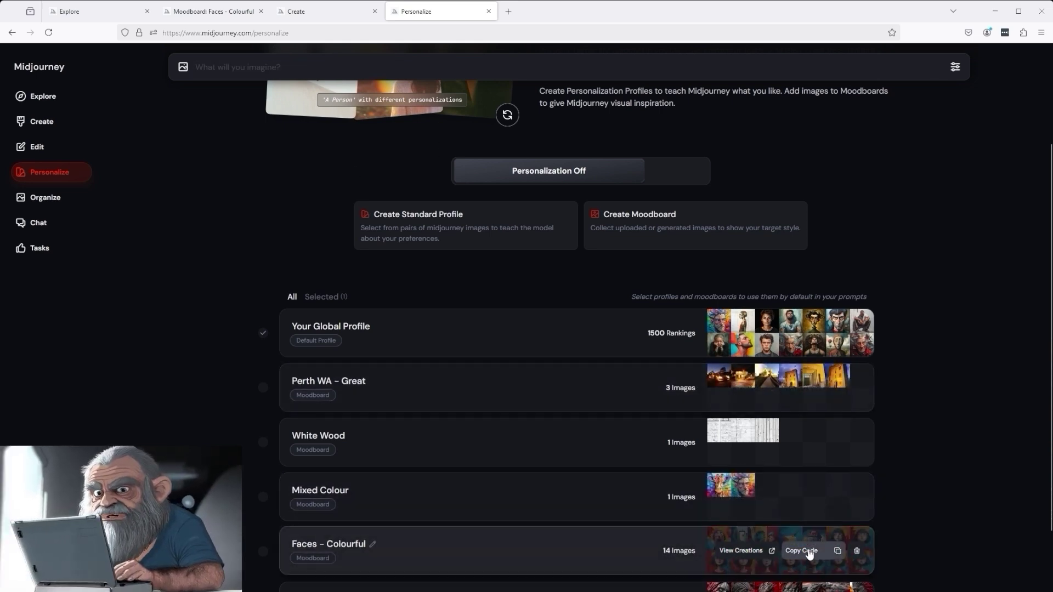
# Put only the Faces - Colourful code in the prompt, with the caret before it
pyautogui.click(809, 551)
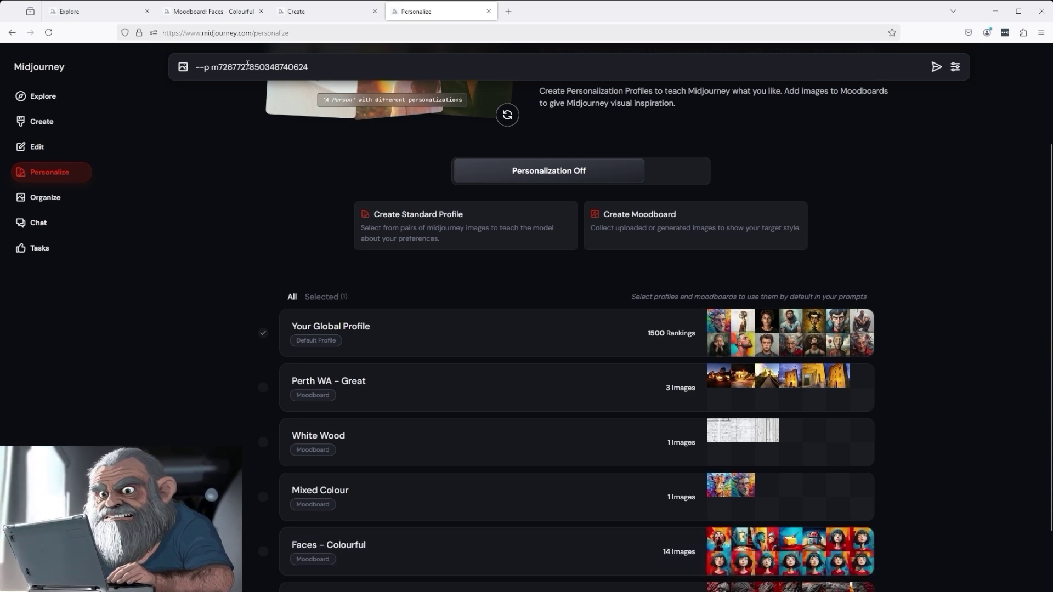
pyautogui.moveTo(316, 70); pyautogui.dragTo(190, 70)
pyautogui.click(225, 88)
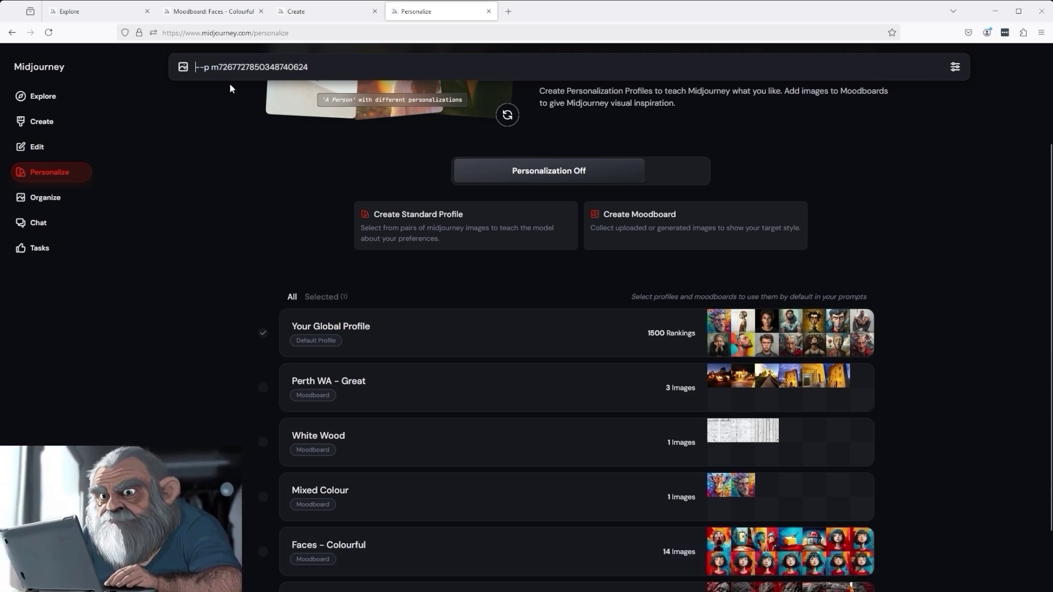
# Generate 'Castle' with the Faces - Colourful moodboard code and open one result large
pyautogui.write('Castle')
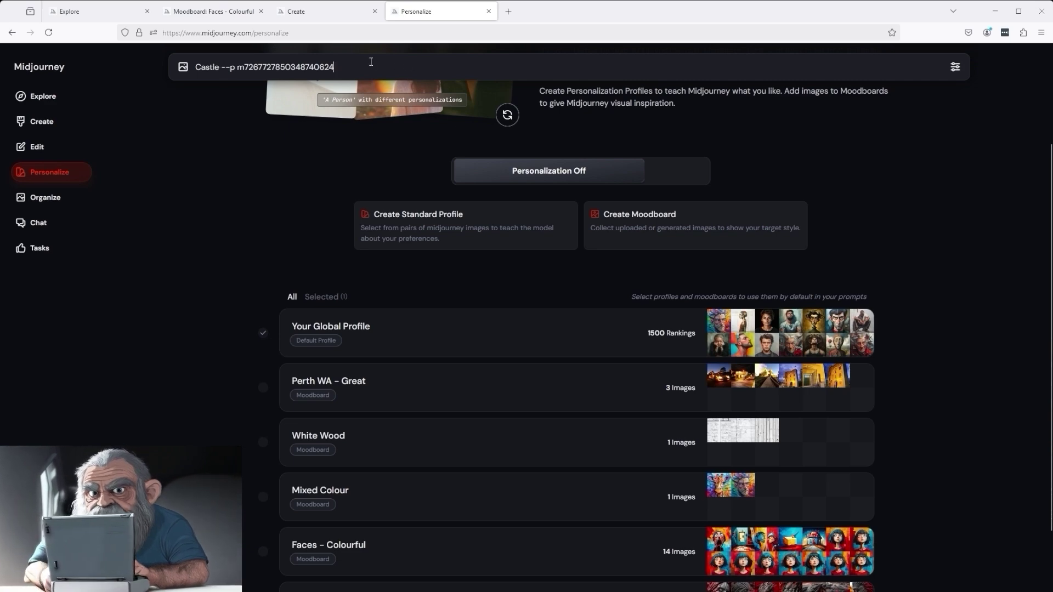
pyautogui.press('Return')
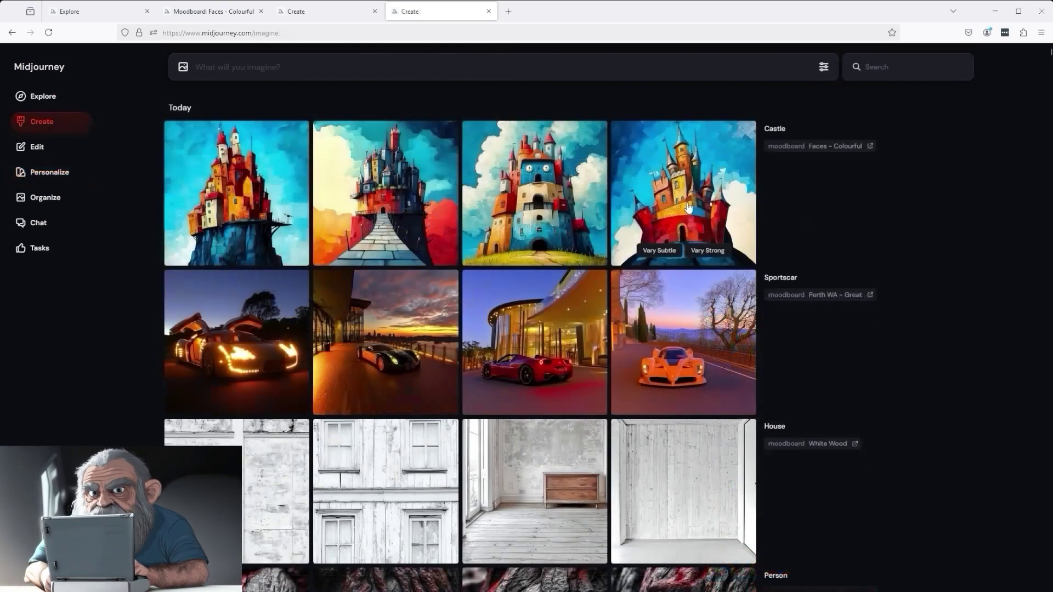
pyautogui.click(687, 205)
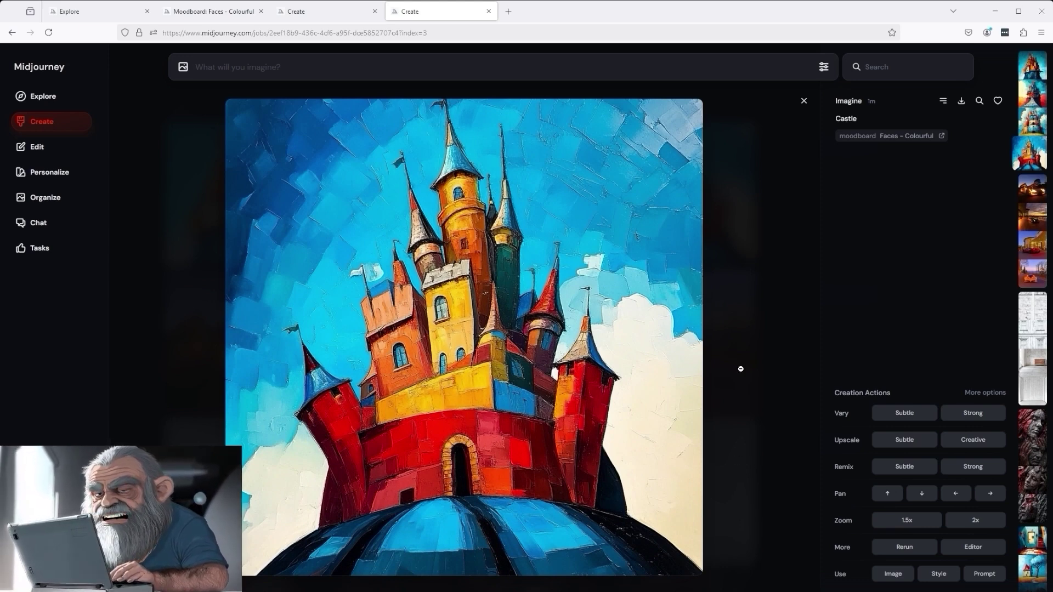
# Step back through two more of the generated Castle images
pyautogui.press('Left')
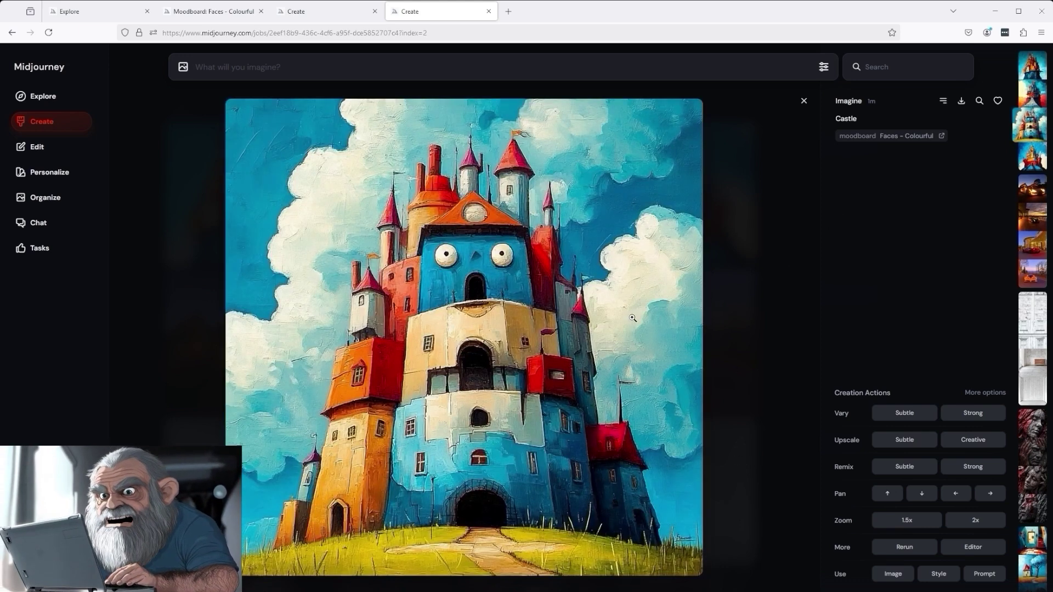
pyautogui.press('Left')
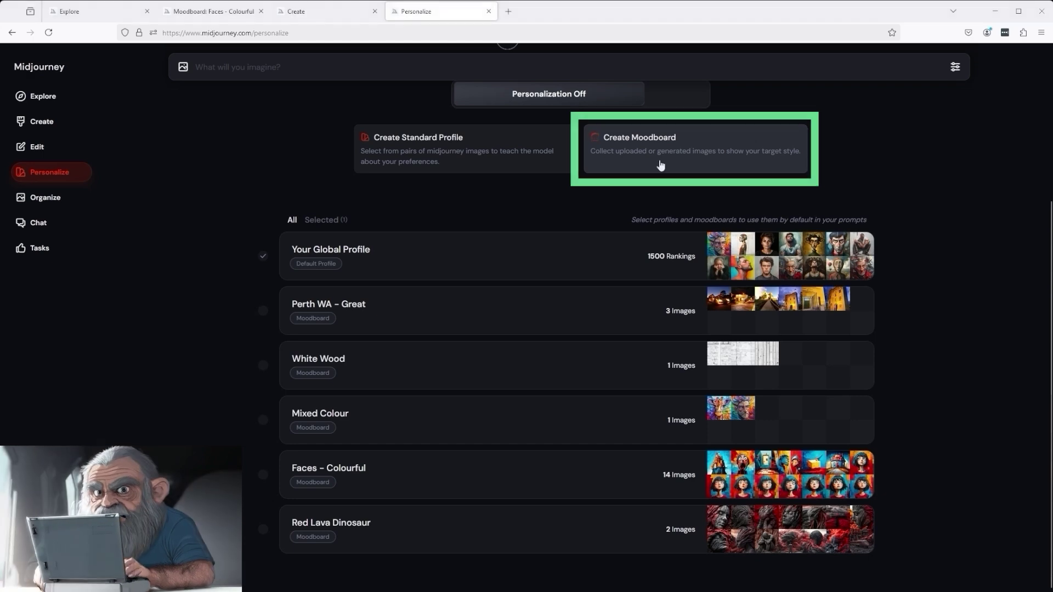
# Create a new moodboard and add the dark-haired man's portrait from the gallery
pyautogui.click(661, 162)
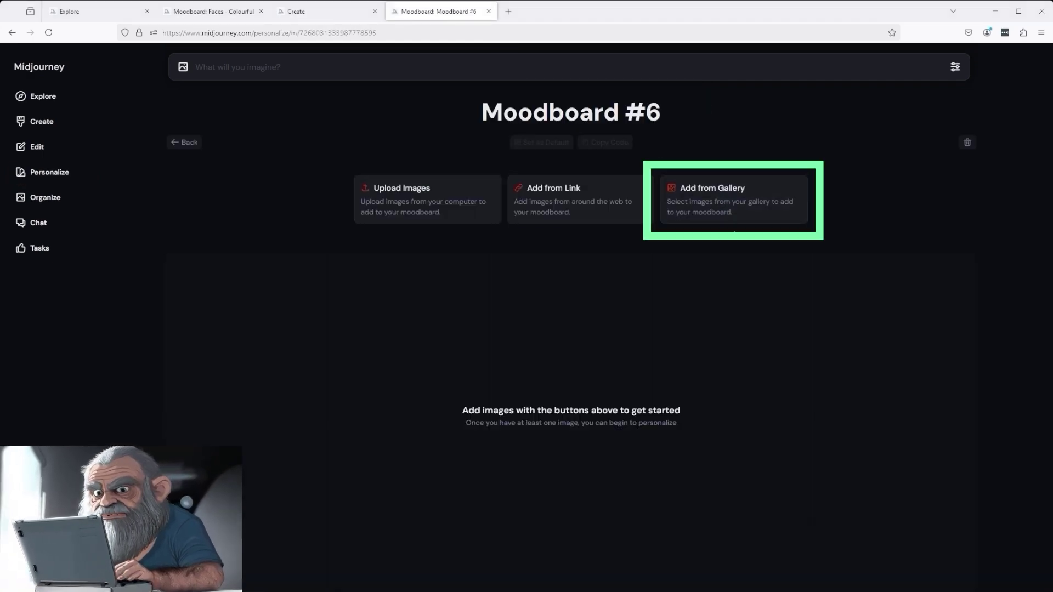
pyautogui.click(753, 214)
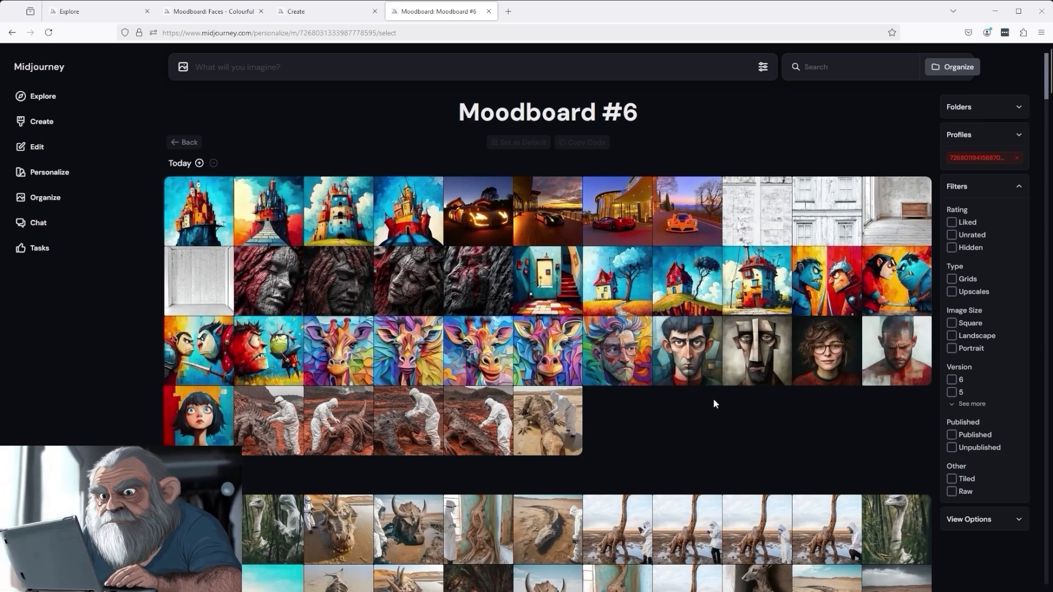
pyautogui.click(700, 358)
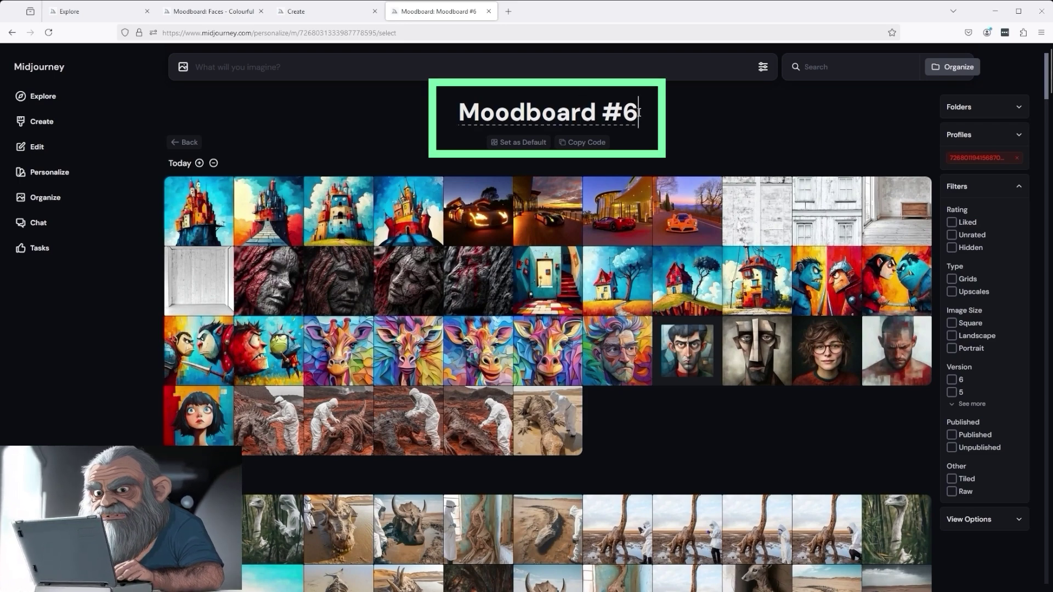
# Replace the 'Moodboard #6' title with 'Cool Guy' and go back
pyautogui.moveTo(643, 113); pyautogui.dragTo(377, 97)
pyautogui.write('Coo')
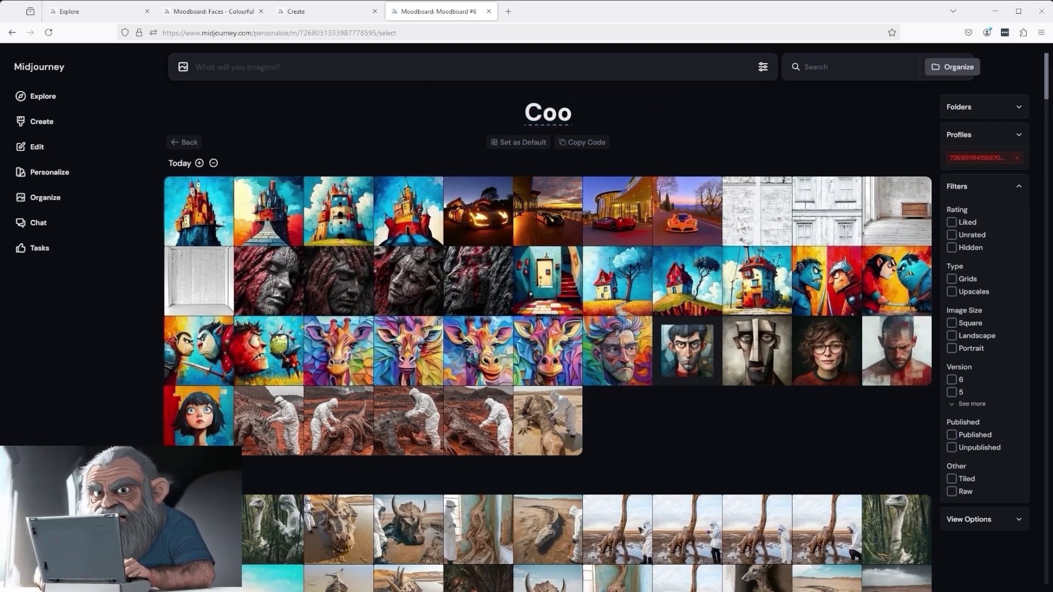
pyautogui.write('l Guy')
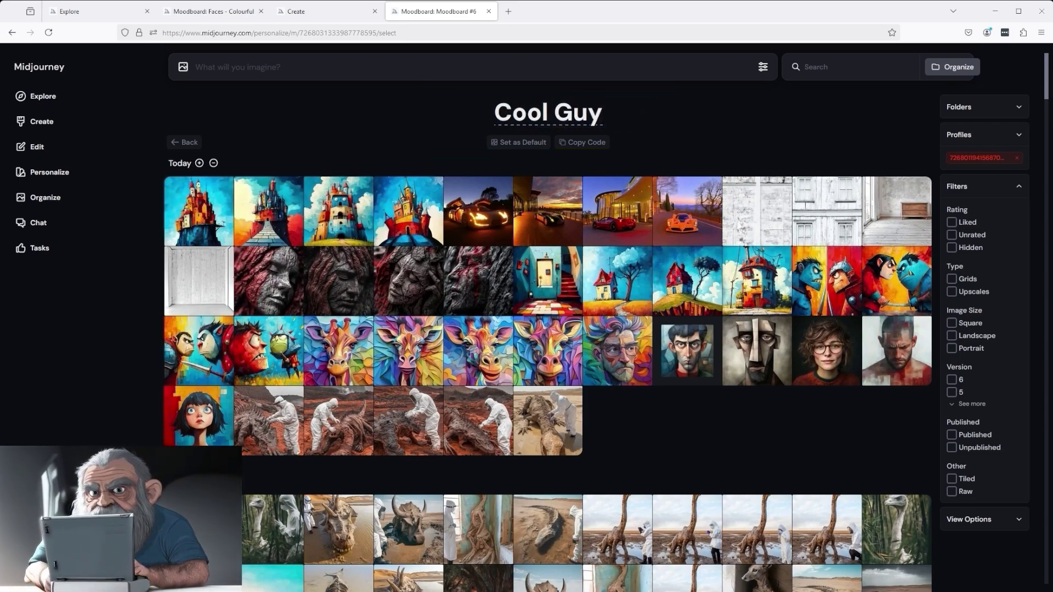
pyautogui.click(184, 142)
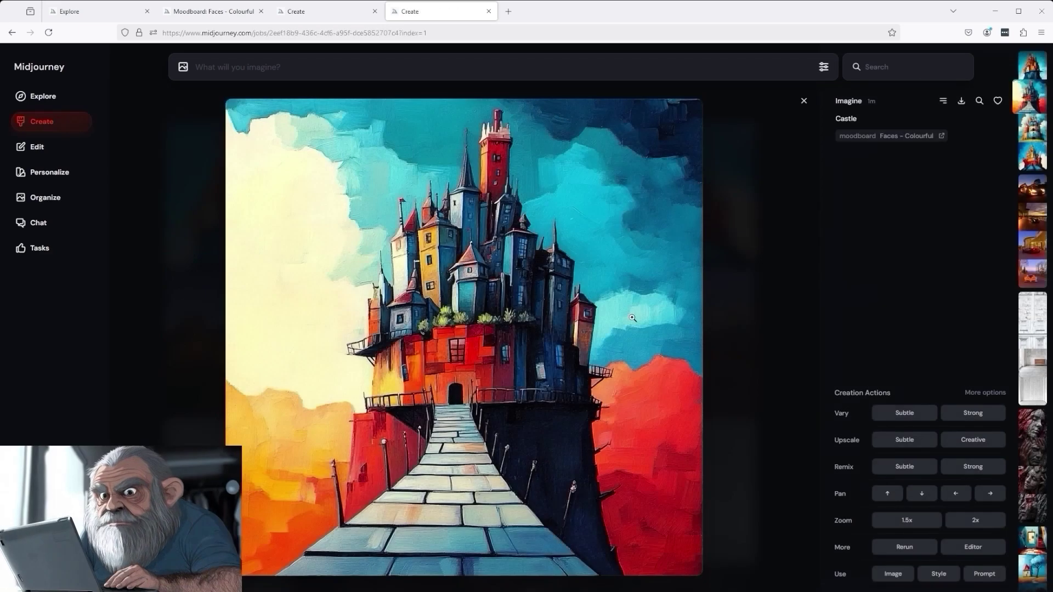